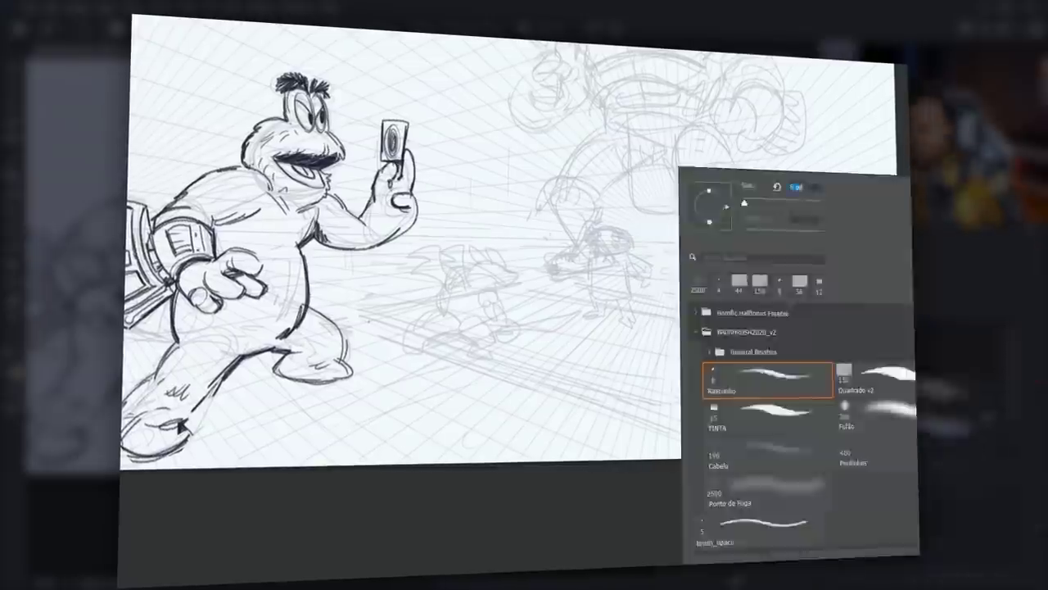
{"action": "left_click", "coordinate": [357, 325]}
{"action": "left_click", "coordinate": [717, 438]}
{"action": "left_click", "coordinate": [694, 321]}
{"action": "left_click", "coordinate": [491, 292]}
{"action": "left_click", "coordinate": [357, 326]}
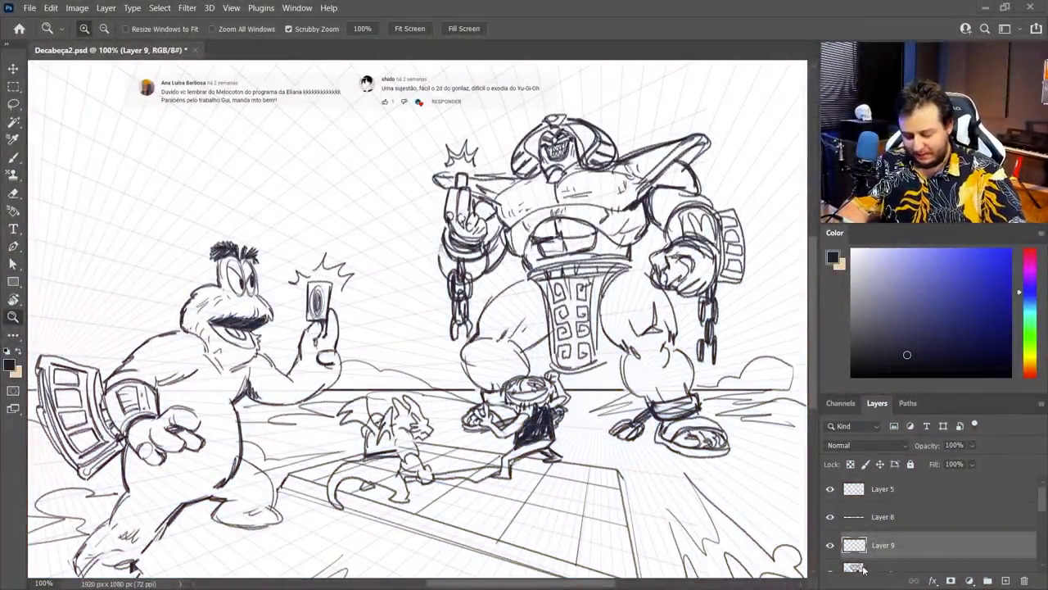
- Hide the perspective grid on Layer 5
{"action": "scroll", "coordinate": [844, 528], "scroll_direction": "down", "scroll_amount": 1}
{"action": "scroll", "coordinate": [844, 528], "scroll_direction": "up", "scroll_amount": 1}
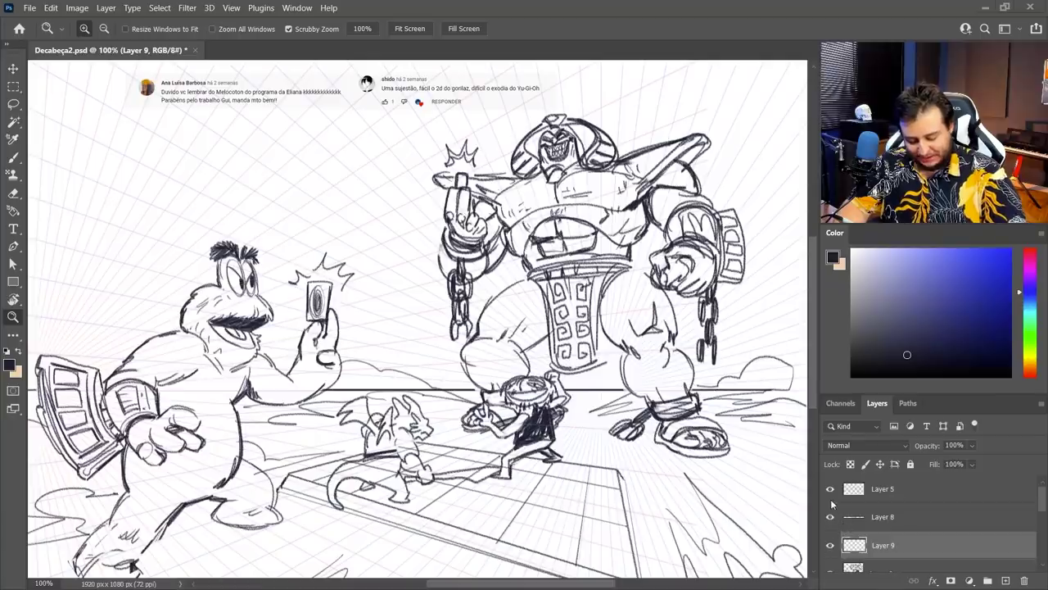
{"action": "left_click", "coordinate": [830, 489]}
{"action": "left_click_drag", "start_coordinate": [666, 470], "coordinate": [657, 454]}
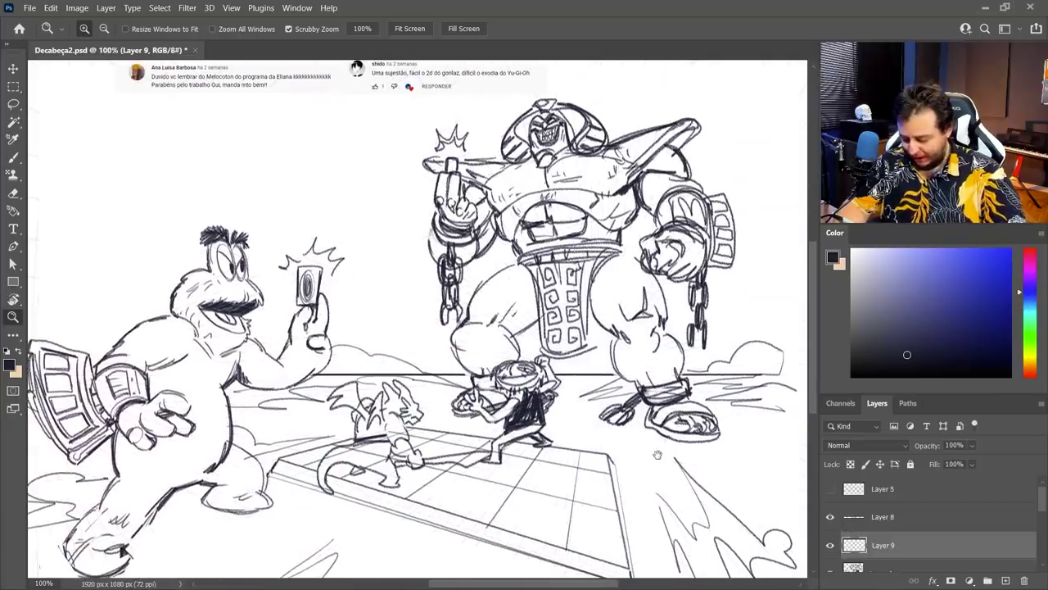
- Erase the stray floor lines crossing the weapon between the small dragon and the crouching figure on Layer 9
{"action": "scroll", "coordinate": [841, 508], "scroll_direction": "down", "scroll_amount": 1}
{"action": "left_click", "coordinate": [830, 517]}
{"action": "left_click", "coordinate": [830, 517]}
{"action": "key", "text": "e"}
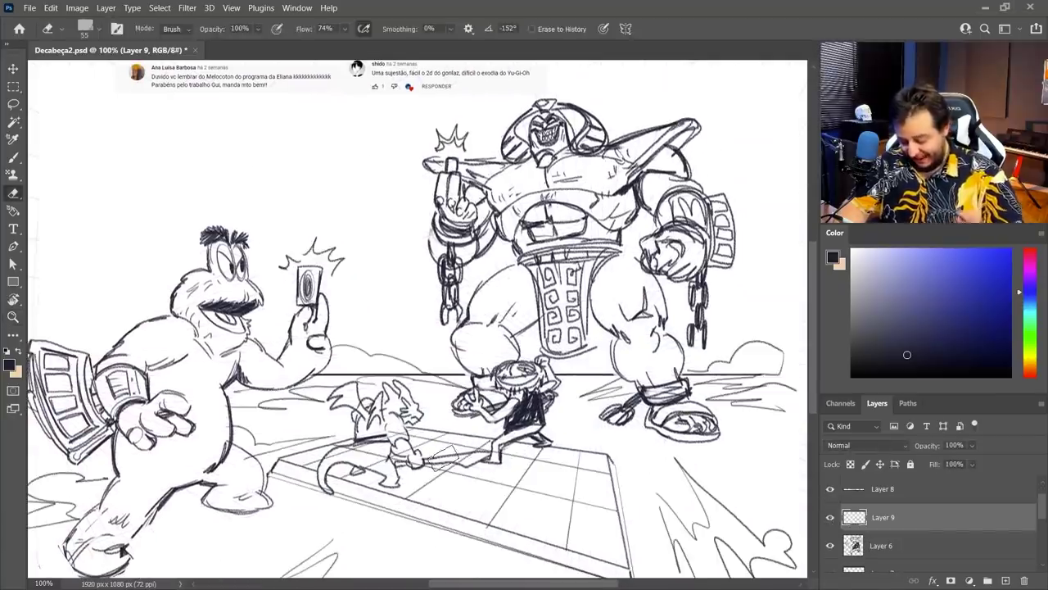
{"action": "mouse_move", "coordinate": [443, 458]}
{"action": "left_mouse_down"}
{"action": "mouse_move", "coordinate": [352, 457]}
{"action": "mouse_move", "coordinate": [376, 434]}
{"action": "mouse_move", "coordinate": [402, 446]}
{"action": "left_mouse_up"}
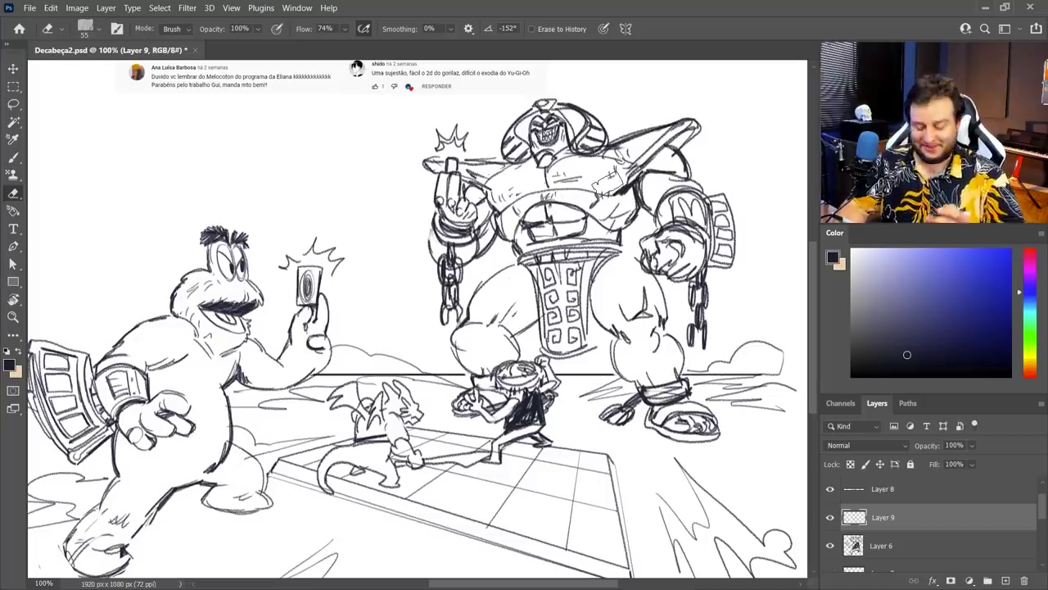
- Brush short fur strokes over the moustached creature's body on Layer 4
{"action": "left_click", "coordinate": [247, 317], "text": "ctrl"}
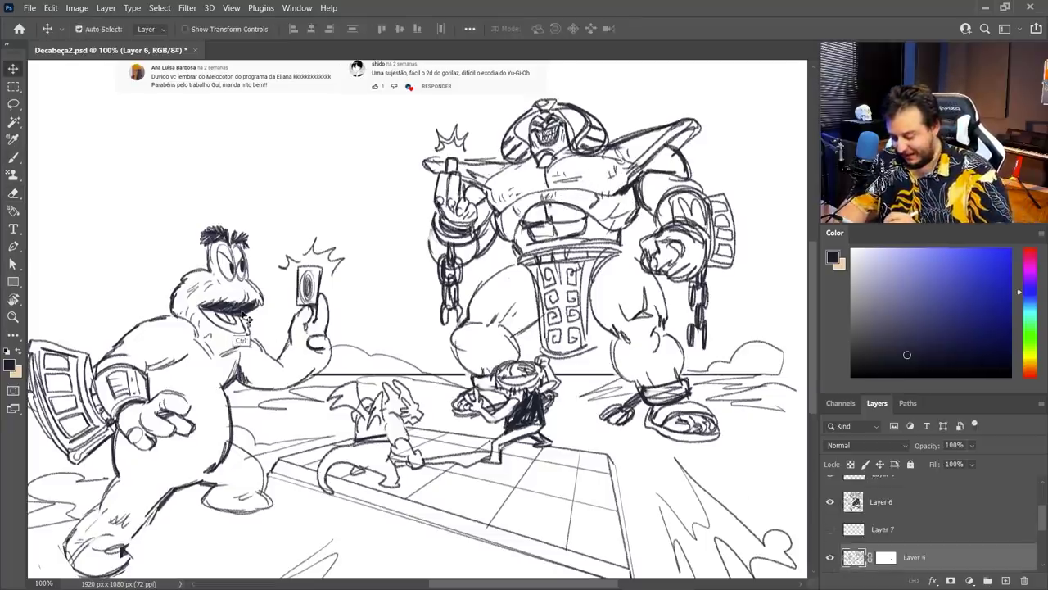
{"action": "mouse_move", "coordinate": [247, 317]}
{"action": "left_mouse_down"}
{"action": "mouse_move", "coordinate": [244, 302]}
{"action": "mouse_move", "coordinate": [354, 290]}
{"action": "left_mouse_up"}
{"action": "key", "text": "b"}
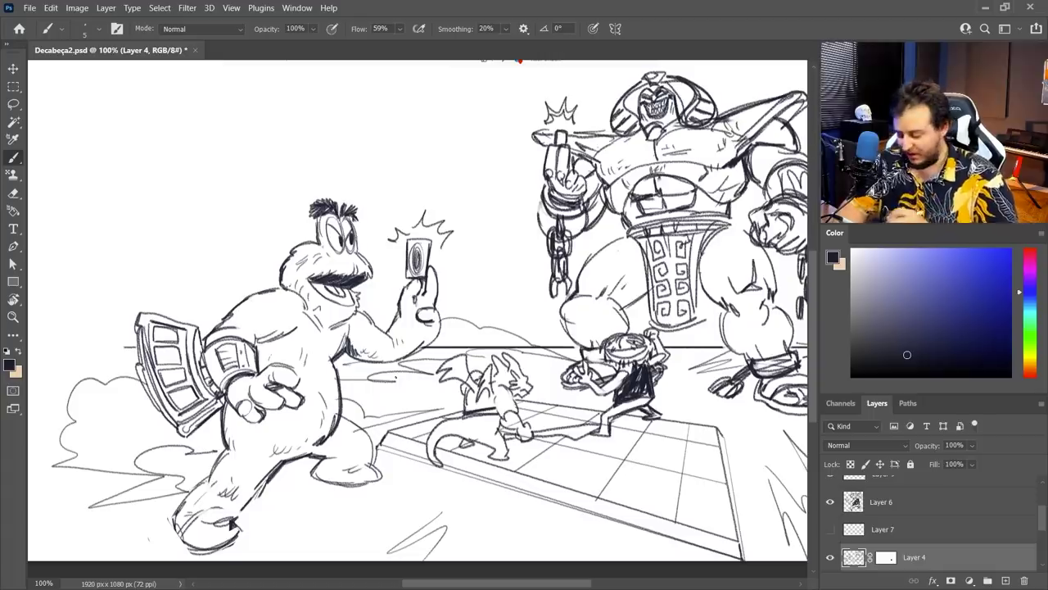
{"action": "left_click_drag", "start_coordinate": [254, 344], "coordinate": [275, 341]}
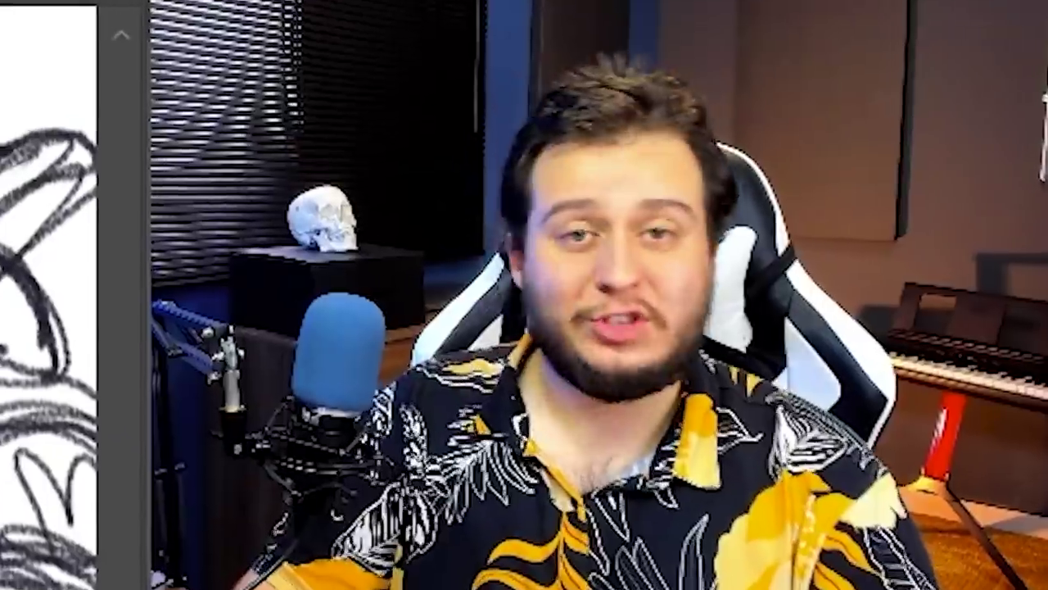
{"action": "left_click_drag", "start_coordinate": [418, 311], "coordinate": [341, 317]}
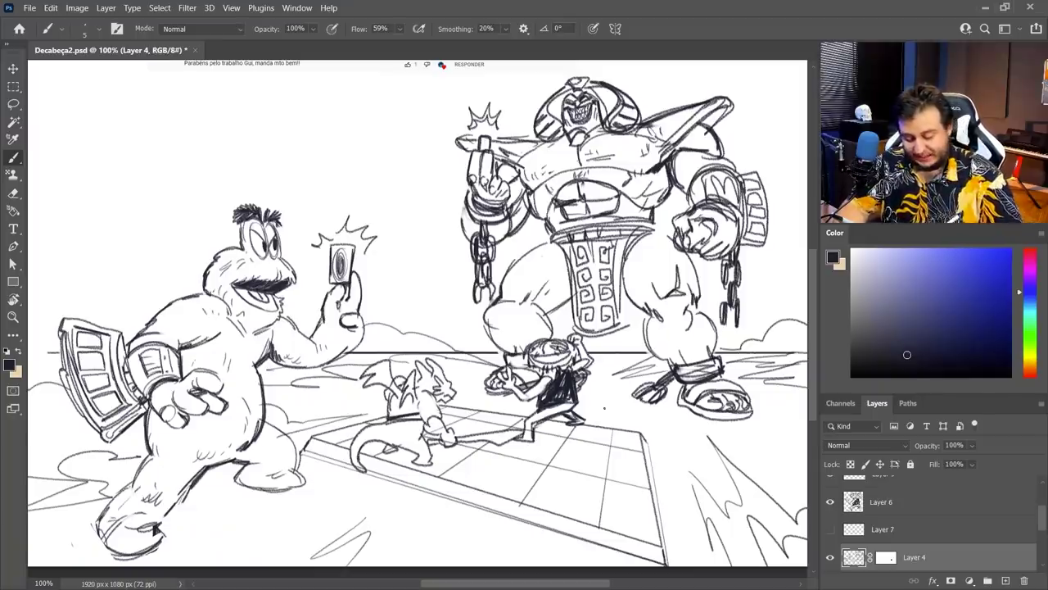
- Brush ground strokes beneath the giant's front foot and dark stripes onto its headdress
{"action": "left_click_drag", "start_coordinate": [648, 413], "coordinate": [688, 410]}
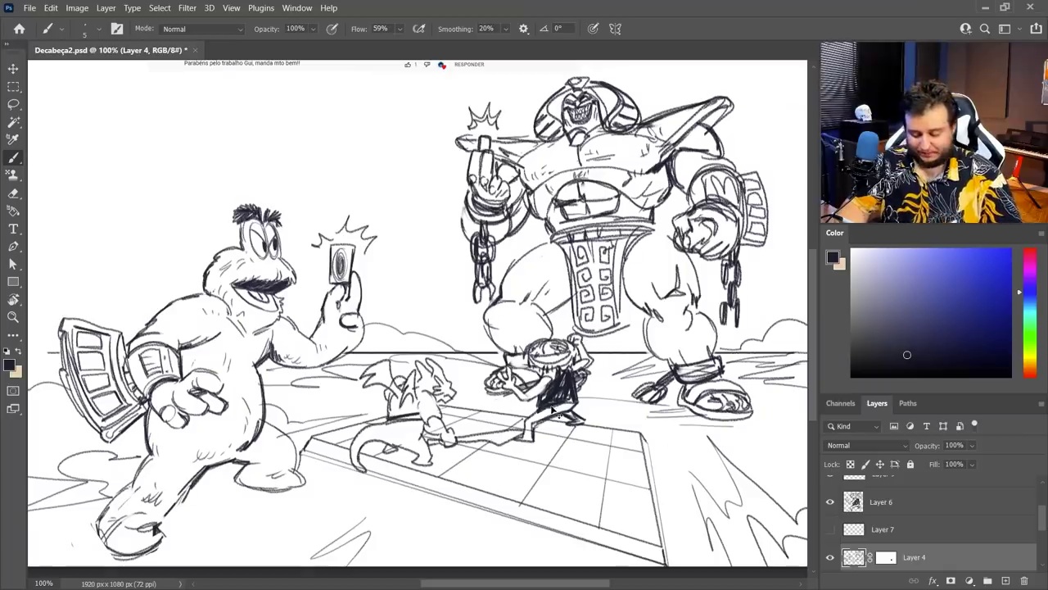
{"action": "left_click_drag", "start_coordinate": [664, 362], "coordinate": [628, 357]}
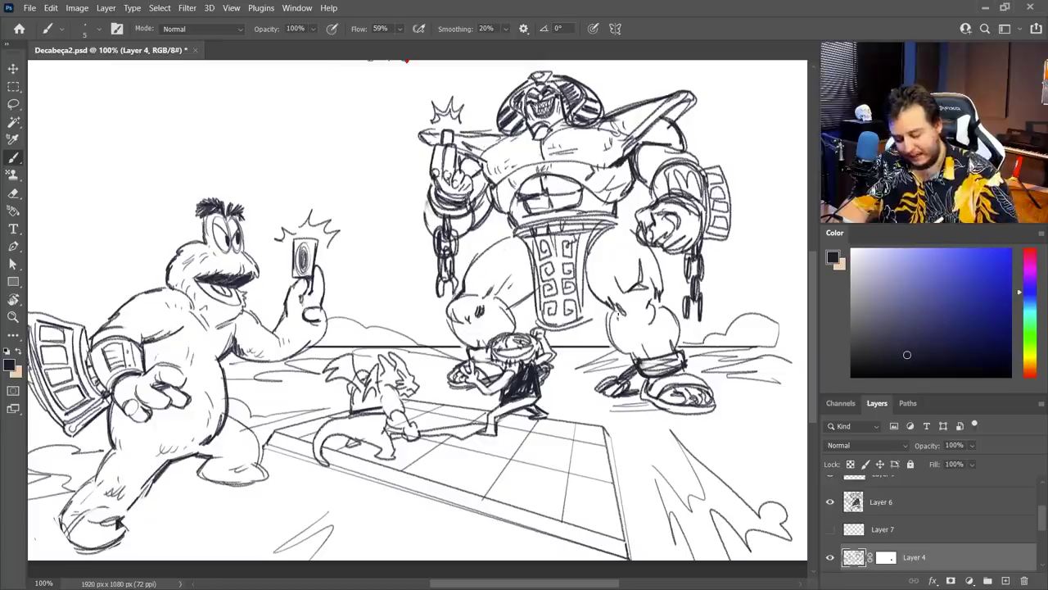
- Draw knee caps and shin guards with spiral ornaments on both of the giant's legs
{"action": "left_click_drag", "start_coordinate": [616, 320], "coordinate": [665, 311]}
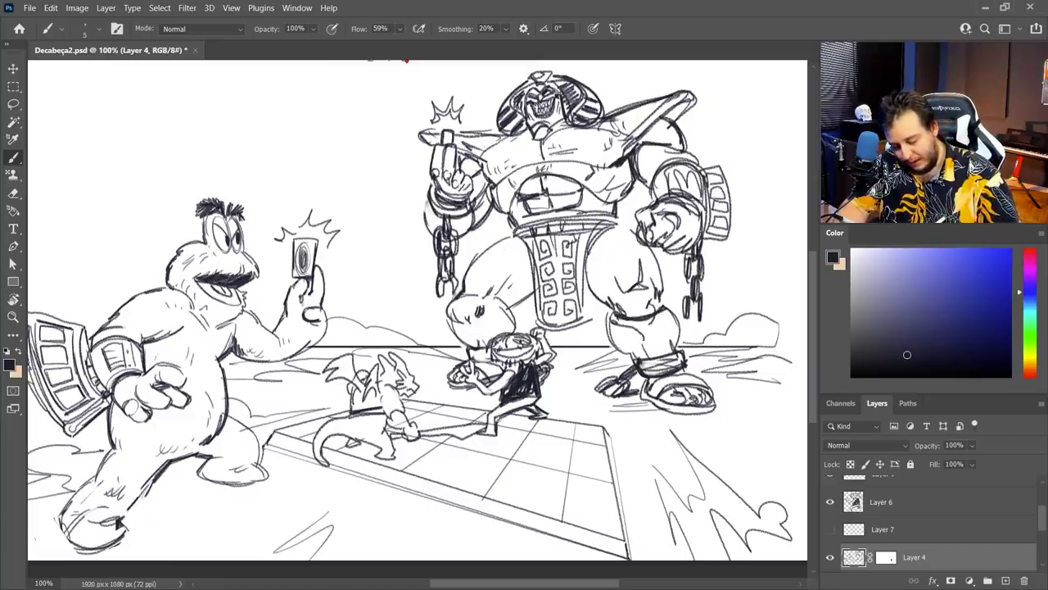
{"action": "mouse_move", "coordinate": [624, 344]}
{"action": "left_mouse_down"}
{"action": "mouse_move", "coordinate": [632, 321]}
{"action": "mouse_move", "coordinate": [614, 316]}
{"action": "mouse_move", "coordinate": [667, 327]}
{"action": "mouse_move", "coordinate": [609, 361]}
{"action": "mouse_move", "coordinate": [623, 319]}
{"action": "left_mouse_up"}
{"action": "mouse_move", "coordinate": [618, 327]}
{"action": "left_mouse_down"}
{"action": "mouse_move", "coordinate": [670, 311]}
{"action": "mouse_move", "coordinate": [658, 290]}
{"action": "left_mouse_up"}
{"action": "mouse_move", "coordinate": [452, 326]}
{"action": "left_mouse_down"}
{"action": "mouse_move", "coordinate": [490, 292]}
{"action": "mouse_move", "coordinate": [506, 329]}
{"action": "mouse_move", "coordinate": [467, 316]}
{"action": "mouse_move", "coordinate": [512, 316]}
{"action": "left_mouse_up"}
{"action": "left_click_drag", "start_coordinate": [616, 347], "coordinate": [621, 316]}
- Reinforce the giant's forearm band and add finger and knuckle details to its clenched fist and raised hand
{"action": "left_click_drag", "start_coordinate": [653, 187], "coordinate": [678, 161]}
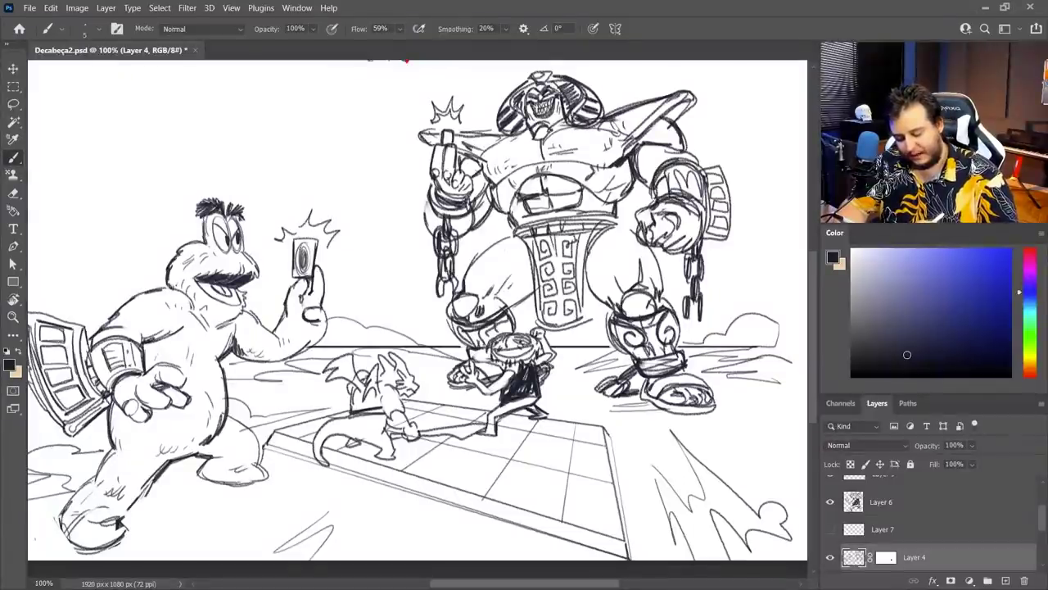
{"action": "left_click_drag", "start_coordinate": [660, 215], "coordinate": [672, 238]}
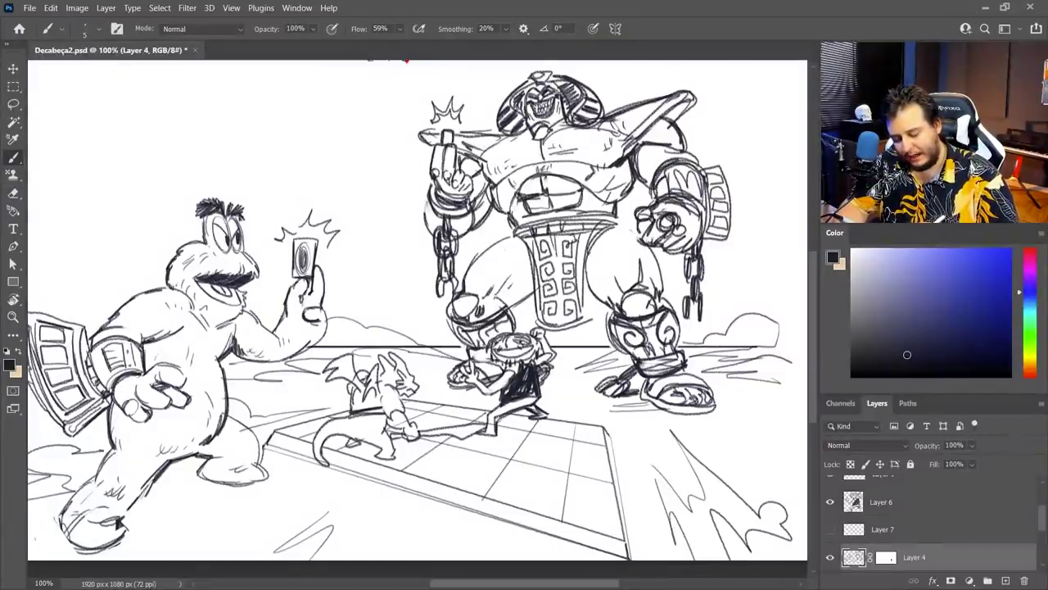
{"action": "left_click_drag", "start_coordinate": [683, 233], "coordinate": [699, 254]}
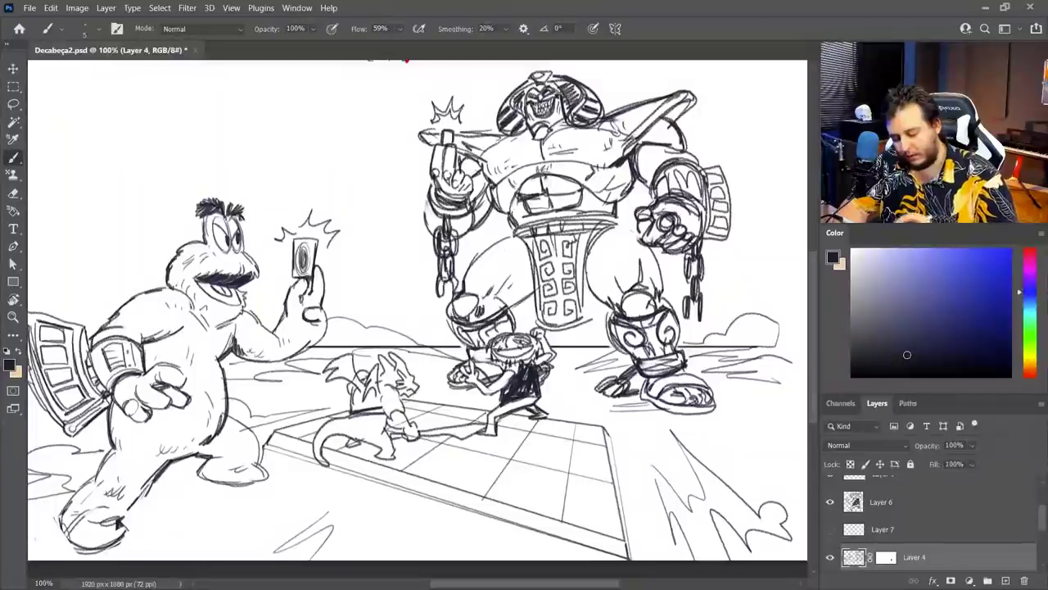
{"action": "left_click_drag", "start_coordinate": [436, 169], "coordinate": [478, 199]}
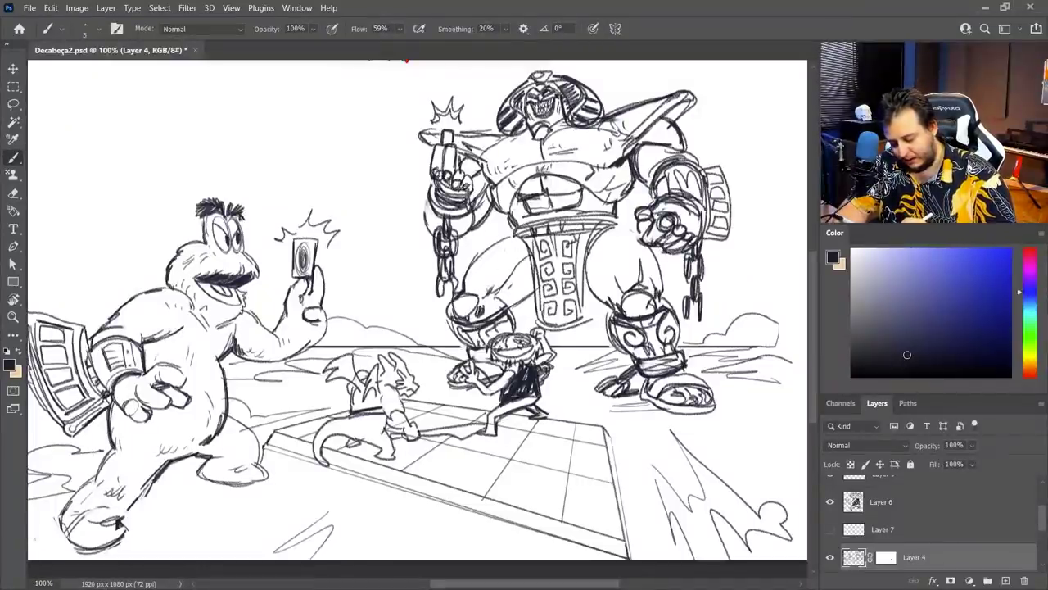
- Draw curved muscle contours with curled ends on both of the giant's thighs
{"action": "mouse_move", "coordinate": [488, 290]}
{"action": "left_mouse_down"}
{"action": "mouse_move", "coordinate": [524, 260]}
{"action": "mouse_move", "coordinate": [511, 306]}
{"action": "left_mouse_up"}
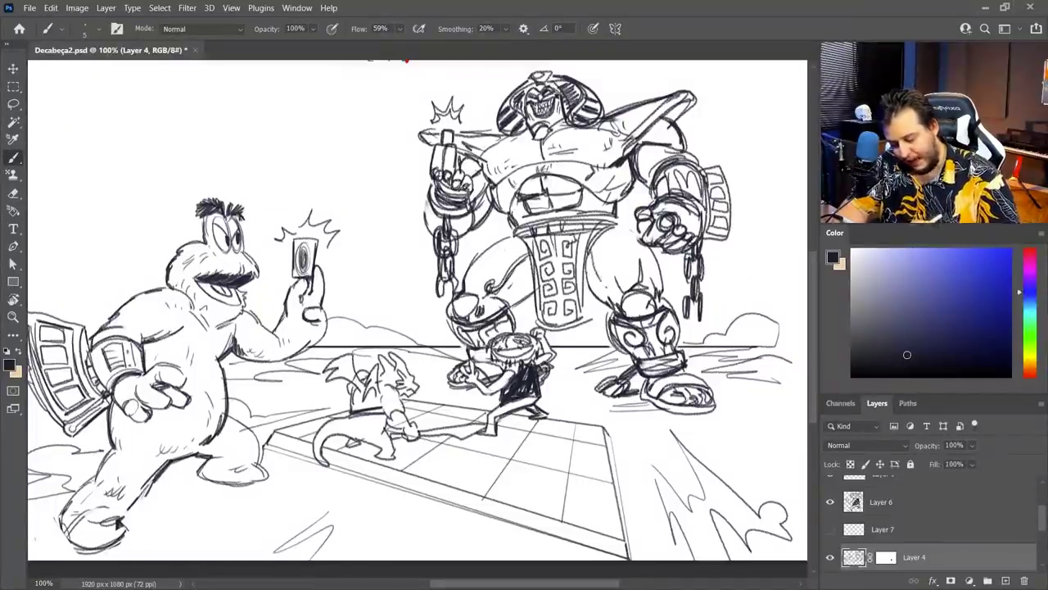
{"action": "left_click_drag", "start_coordinate": [600, 280], "coordinate": [621, 293]}
{"action": "left_click_drag", "start_coordinate": [588, 250], "coordinate": [626, 300]}
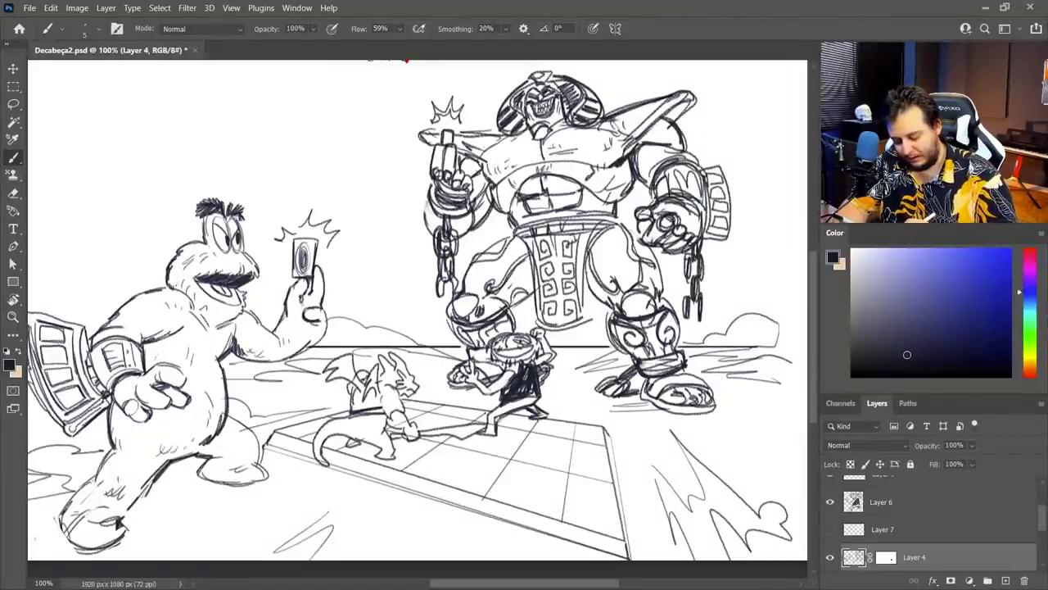
{"action": "mouse_move", "coordinate": [601, 290]}
{"action": "left_mouse_down"}
{"action": "mouse_move", "coordinate": [621, 313]}
{"action": "mouse_move", "coordinate": [655, 257]}
{"action": "left_mouse_up"}
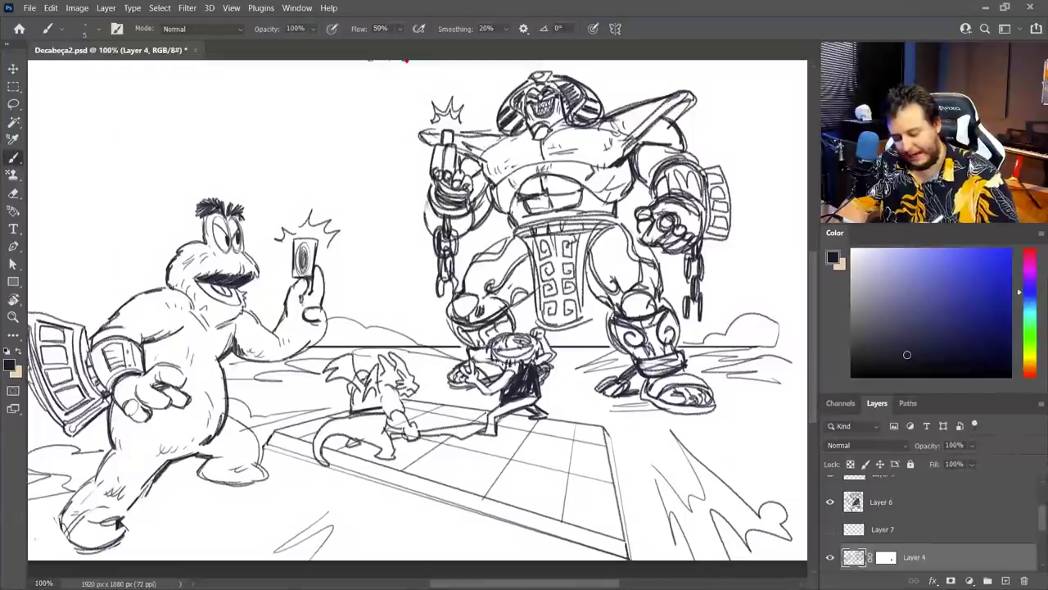
- Draw swirl ornaments on the giant's chest and reinforce the contours of its pectorals and shoulder
{"action": "left_click_drag", "start_coordinate": [491, 148], "coordinate": [537, 174]}
{"action": "left_click_drag", "start_coordinate": [553, 139], "coordinate": [627, 157]}
{"action": "left_click_drag", "start_coordinate": [552, 148], "coordinate": [567, 153]}
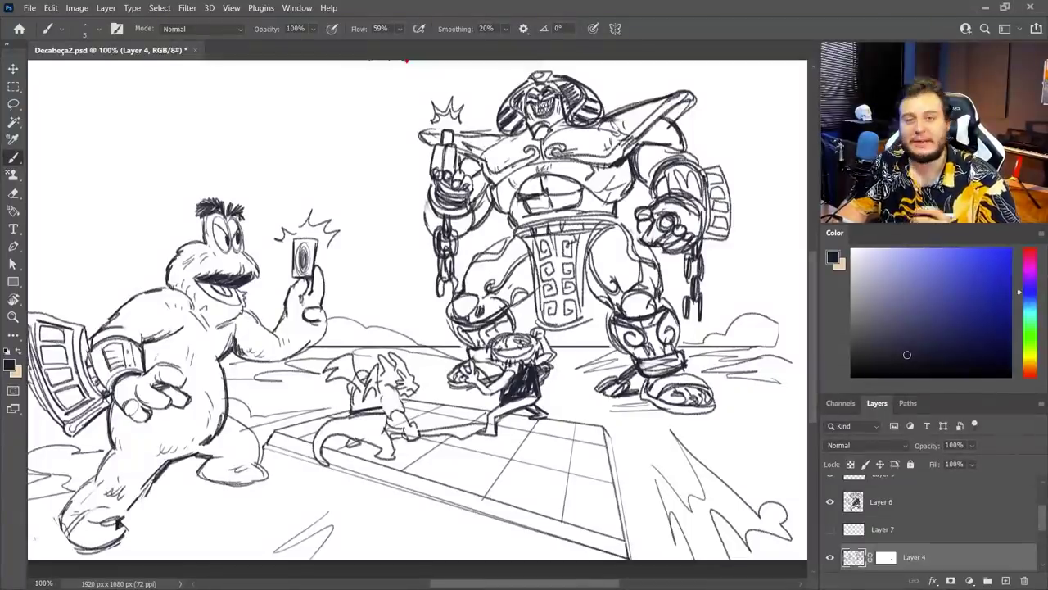
{"action": "mouse_move", "coordinate": [512, 163]}
{"action": "left_mouse_down"}
{"action": "mouse_move", "coordinate": [569, 182]}
{"action": "mouse_move", "coordinate": [593, 164]}
{"action": "left_mouse_up"}
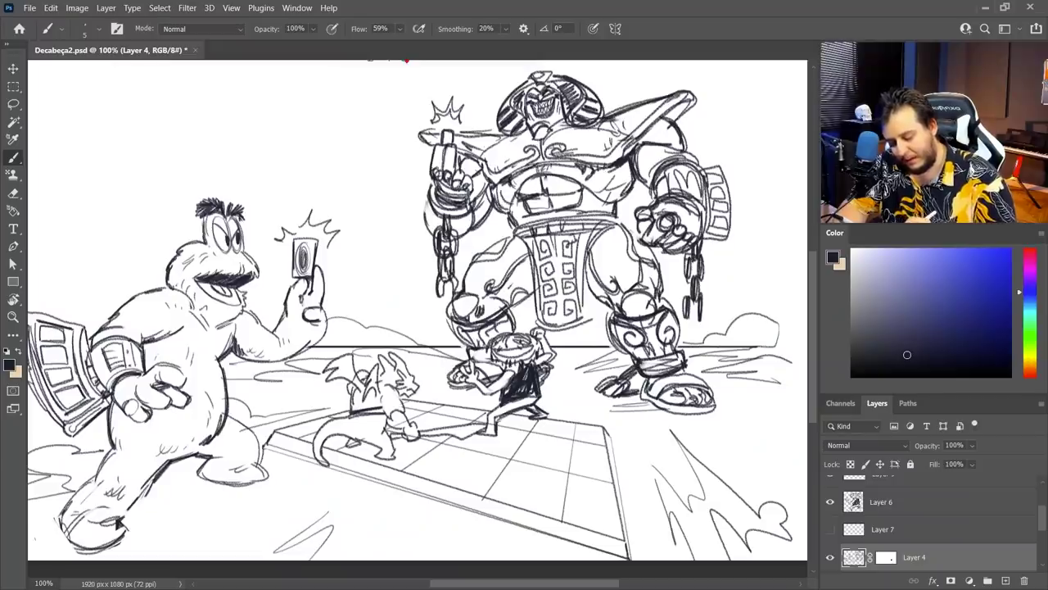
{"action": "left_click_drag", "start_coordinate": [481, 155], "coordinate": [529, 131]}
{"action": "left_click_drag", "start_coordinate": [509, 146], "coordinate": [566, 122]}
- Select the sketch layers down through Layer 3 and group them
{"action": "left_click_drag", "start_coordinate": [409, 311], "coordinate": [453, 318]}
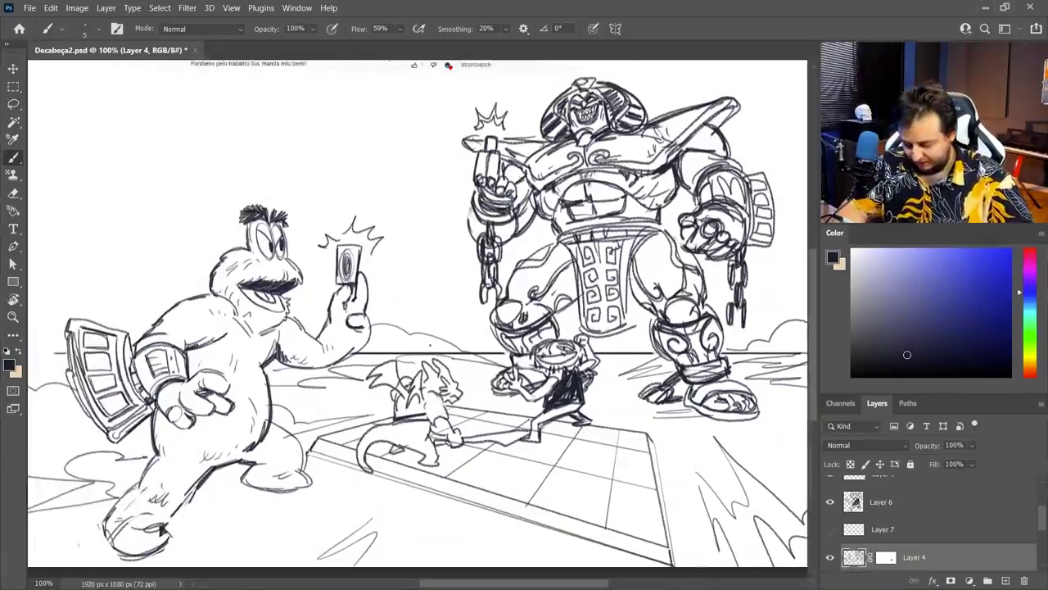
{"action": "key", "text": "ctrl+alt+shift+n"}
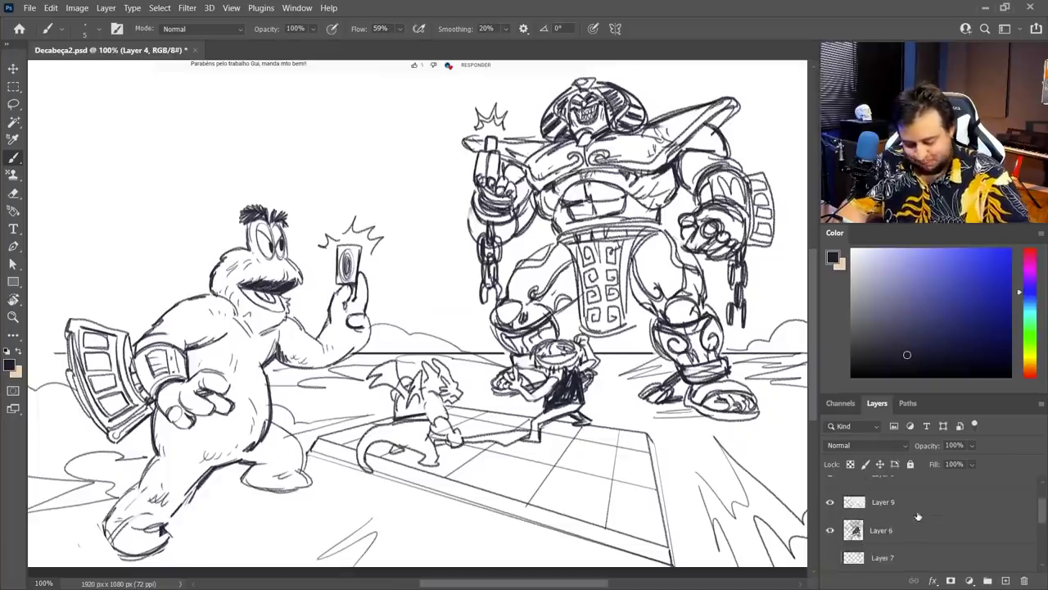
{"action": "scroll", "coordinate": [899, 522], "scroll_direction": "down", "scroll_amount": 3}
{"action": "left_click", "coordinate": [896, 524], "text": "shift"}
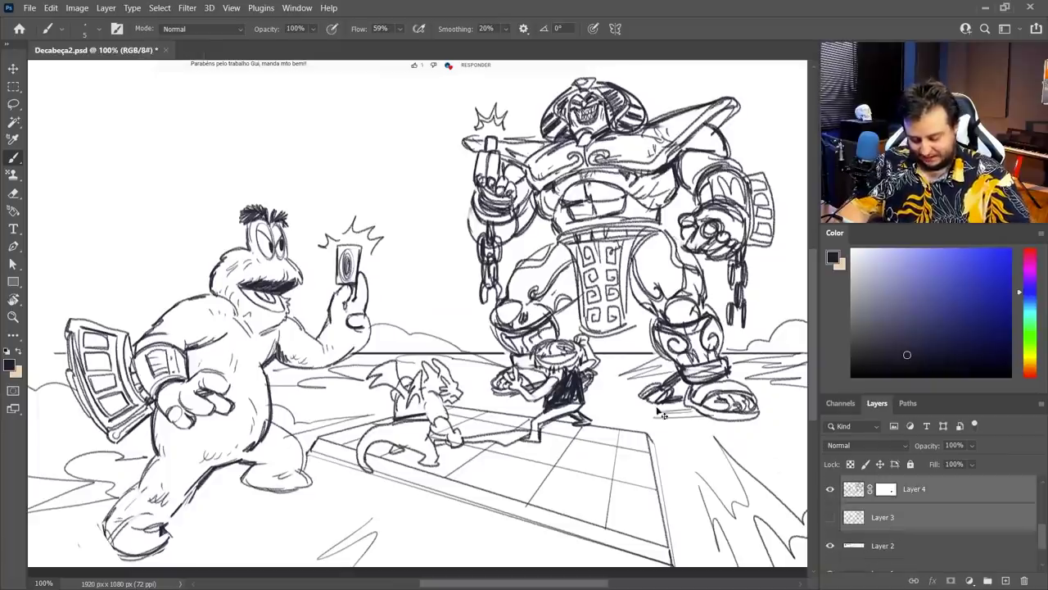
{"action": "key", "text": "ctrl+minus"}
{"action": "key", "text": "ctrl+g"}
- Scale down the grouped sketch proportionally
{"action": "key", "text": "ctrl+t"}
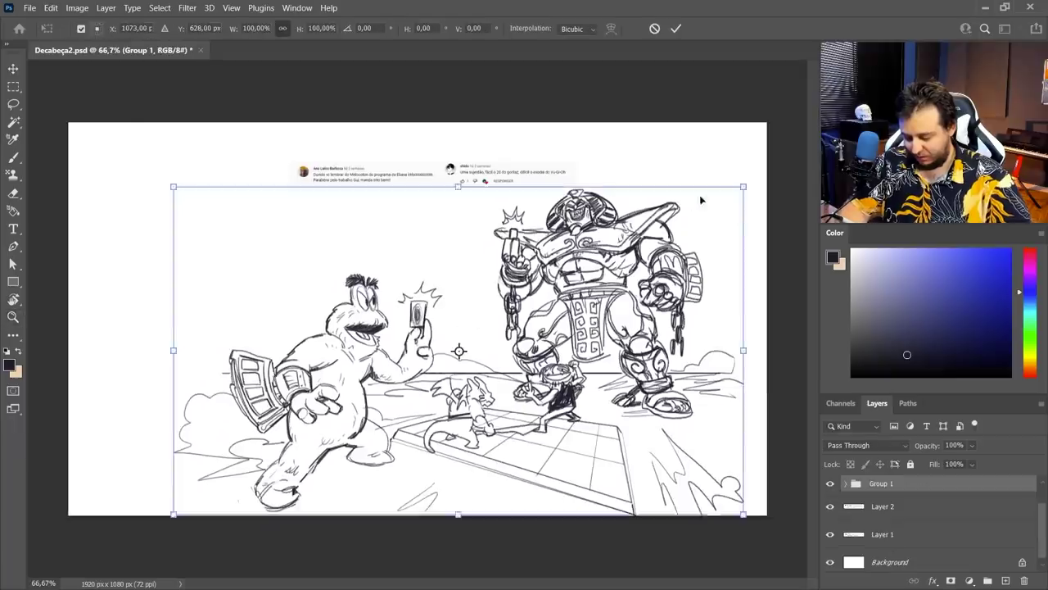
{"action": "left_click_drag", "start_coordinate": [748, 184], "coordinate": [598, 205]}
{"action": "key", "text": "Return"}
- Duplicate the group, merge the copy into a single layer, and hide the original Group 1
{"action": "key", "text": "z"}
{"action": "left_click_drag", "start_coordinate": [577, 253], "coordinate": [624, 248]}
{"action": "key", "text": "ctrl+j"}
{"action": "key", "text": "ctrl+e"}
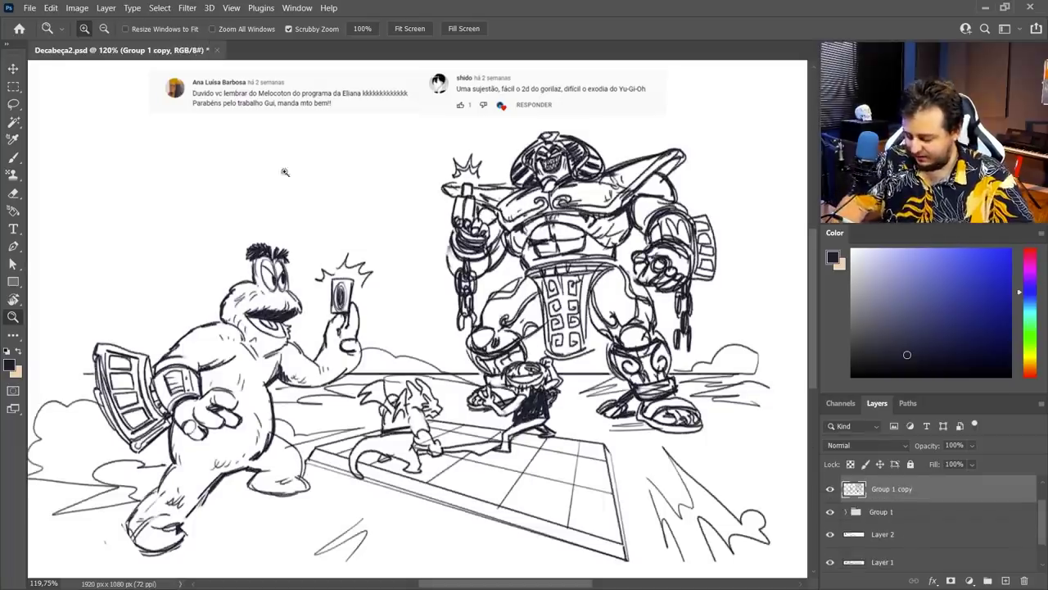
{"action": "left_click", "coordinate": [830, 511]}
{"action": "left_click", "coordinate": [188, 8]}
{"action": "mouse_move", "coordinate": [320, 250]}
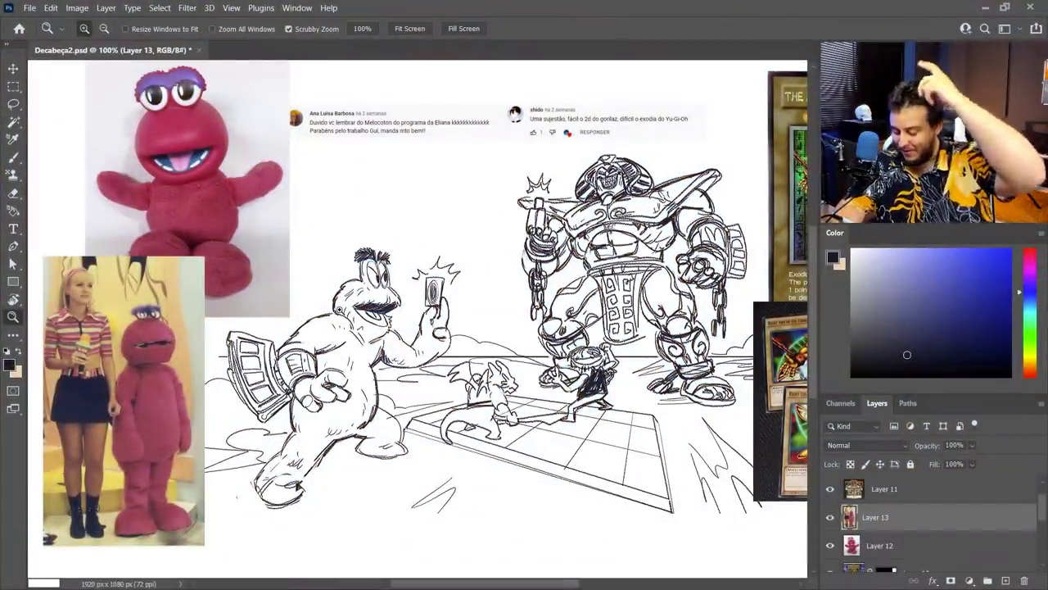
- Examine the two reference photos of the pink furry puppet up close, including its body, face and feet
{"action": "left_click", "coordinate": [157, 308]}
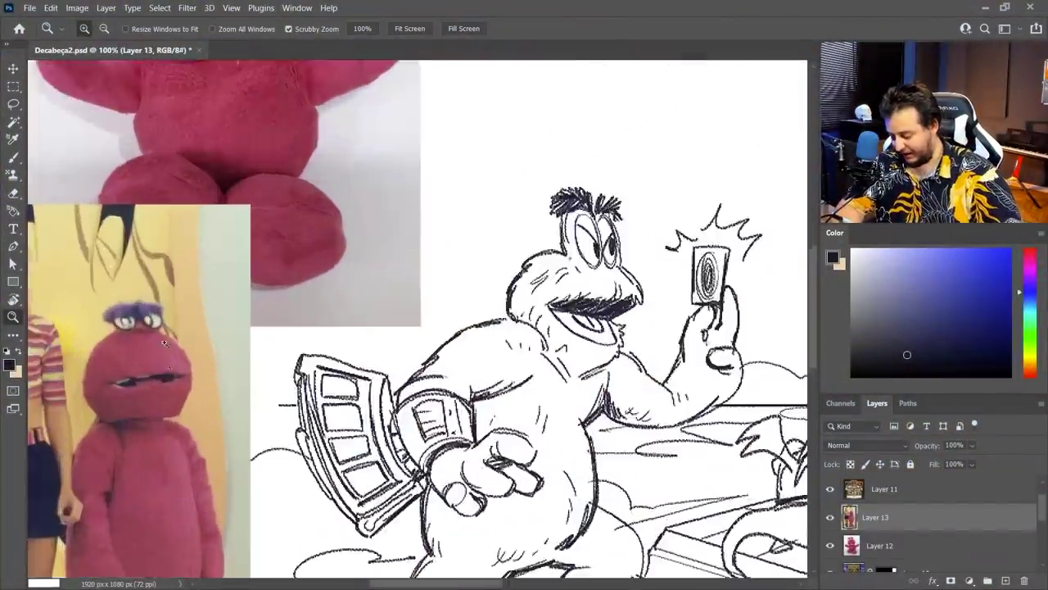
{"action": "left_click_drag", "start_coordinate": [192, 421], "coordinate": [377, 214]}
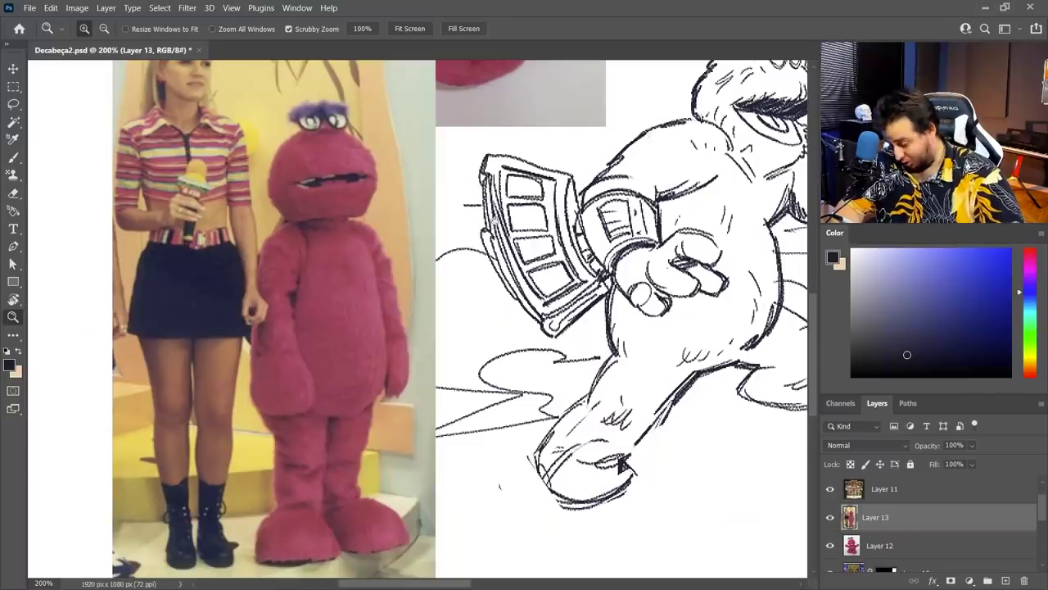
{"action": "left_click_drag", "start_coordinate": [516, 156], "coordinate": [438, 363]}
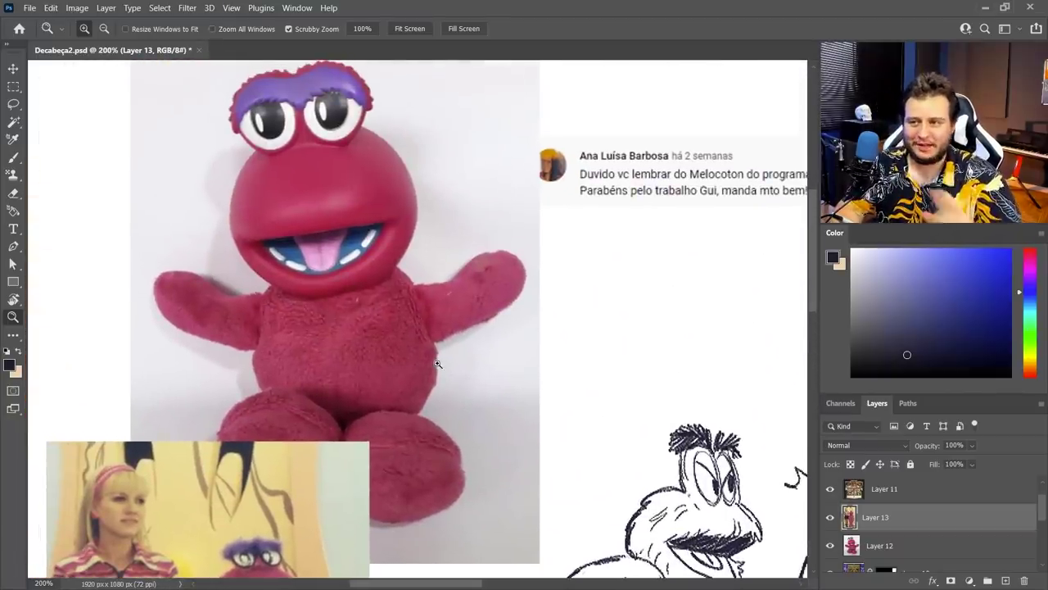
{"action": "left_click", "coordinate": [491, 339], "text": "alt"}
{"action": "mouse_move", "coordinate": [486, 306]}
{"action": "left_mouse_down"}
{"action": "mouse_move", "coordinate": [470, 279]}
{"action": "mouse_move", "coordinate": [224, 123]}
{"action": "left_mouse_up"}
- Examine the Exodia reference cards, including the arm, leg and head cards, up close
{"action": "left_click_drag", "start_coordinate": [744, 235], "coordinate": [596, 275]}
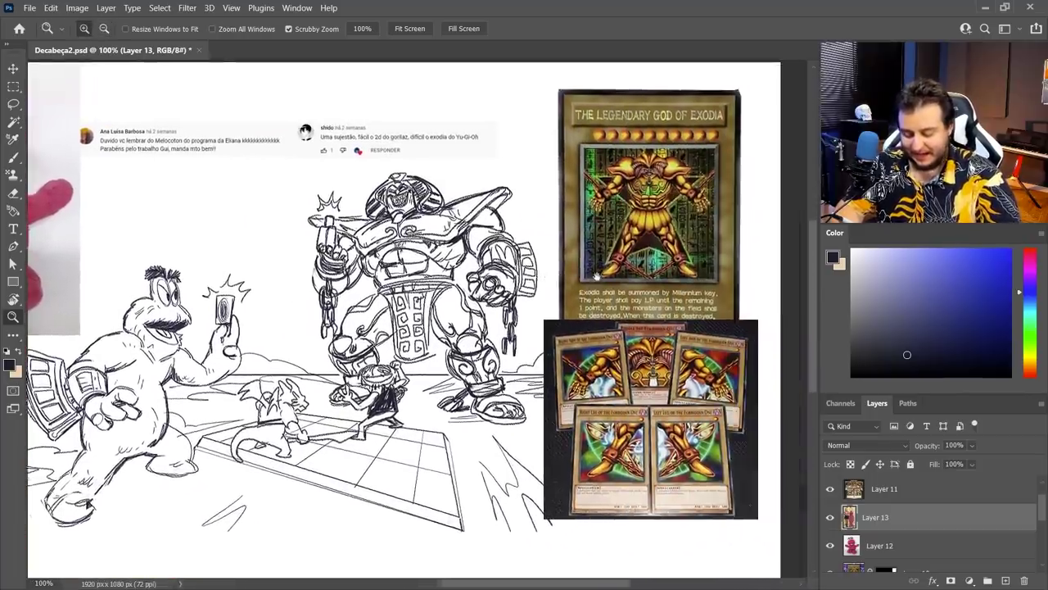
{"action": "left_click", "coordinate": [636, 241]}
{"action": "left_click", "coordinate": [655, 254], "text": "alt"}
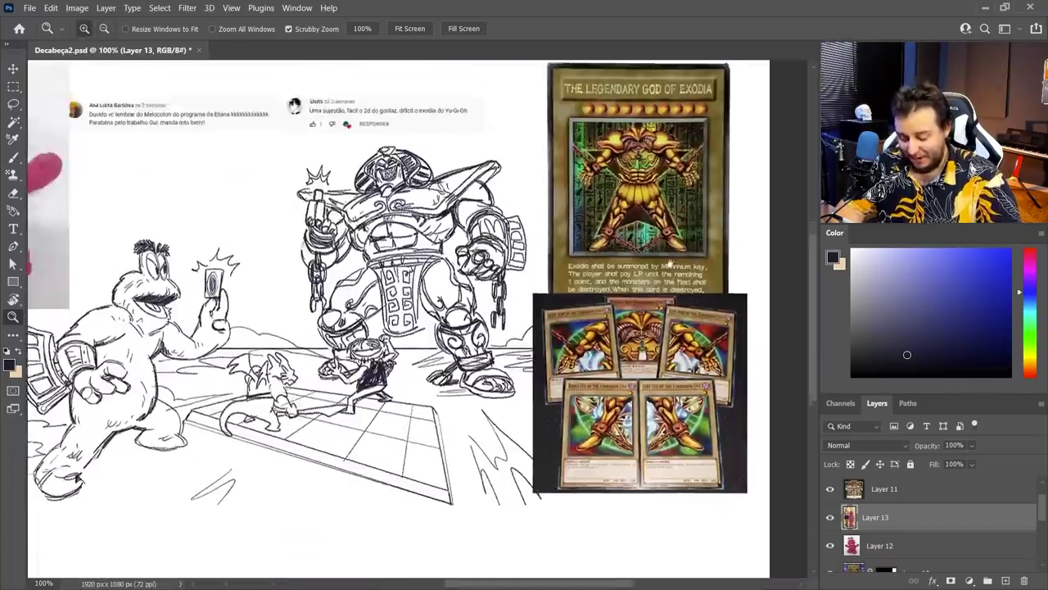
{"action": "left_click", "coordinate": [669, 264]}
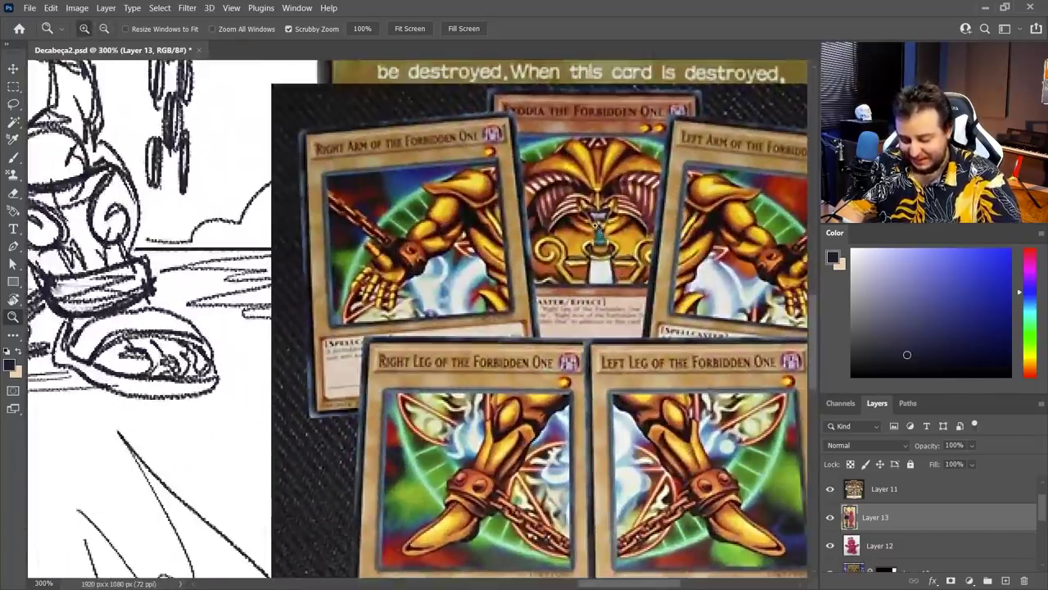
{"action": "left_click", "coordinate": [598, 215], "text": "alt"}
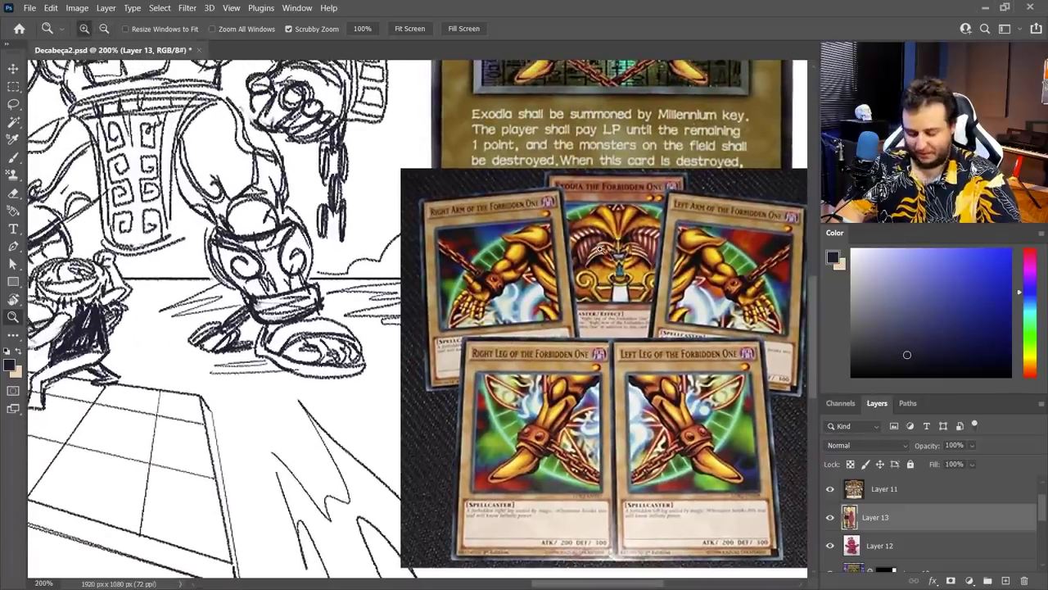
{"action": "left_click", "coordinate": [601, 247], "text": "alt"}
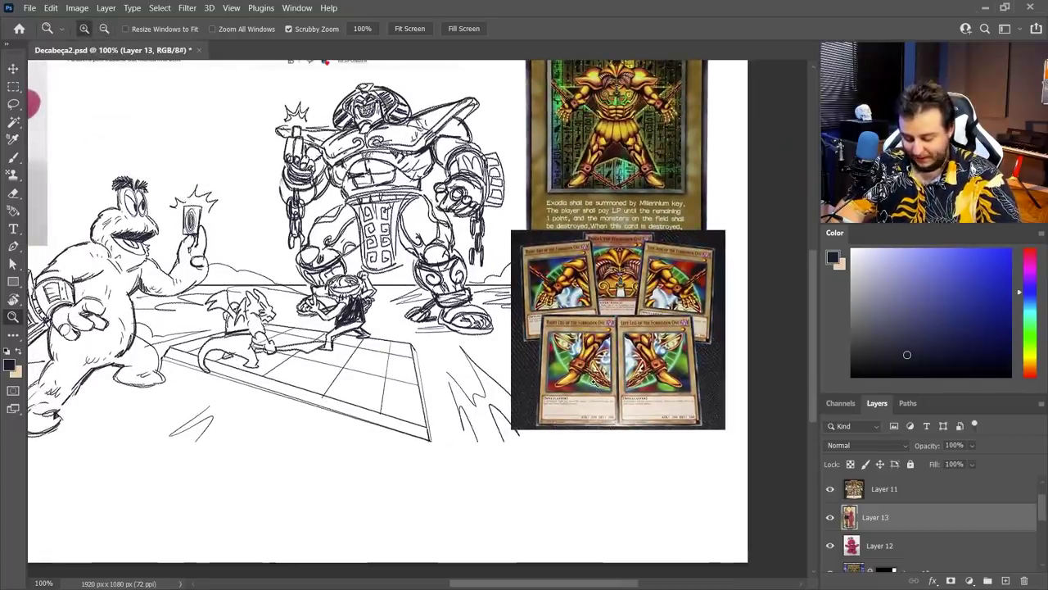
- Examine the full-body Legendary God of Exodia card up close beside the sketched giant
{"action": "left_click", "coordinate": [611, 126]}
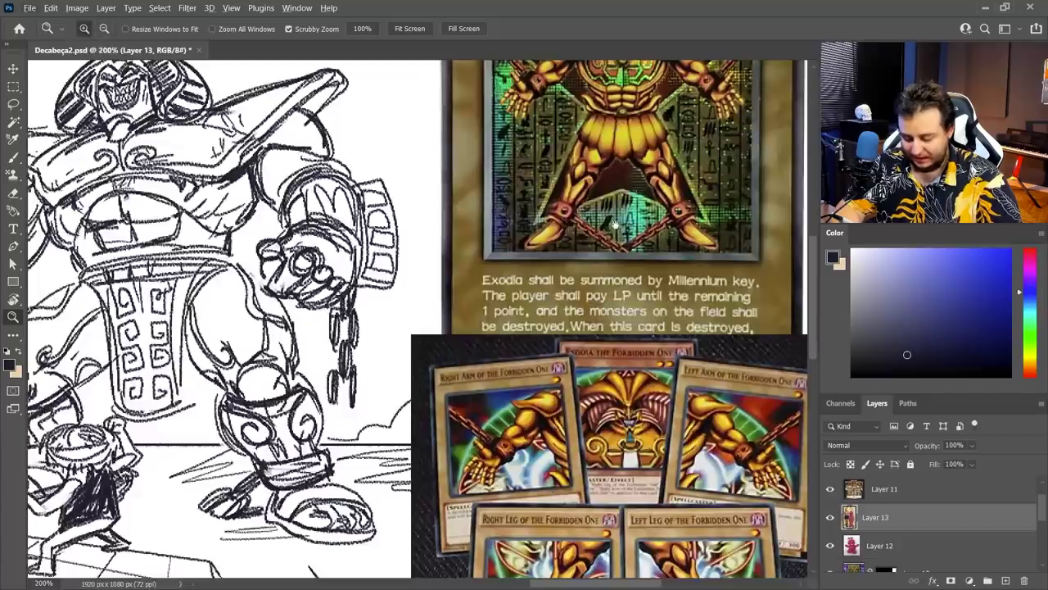
{"action": "left_click_drag", "start_coordinate": [615, 225], "coordinate": [619, 330]}
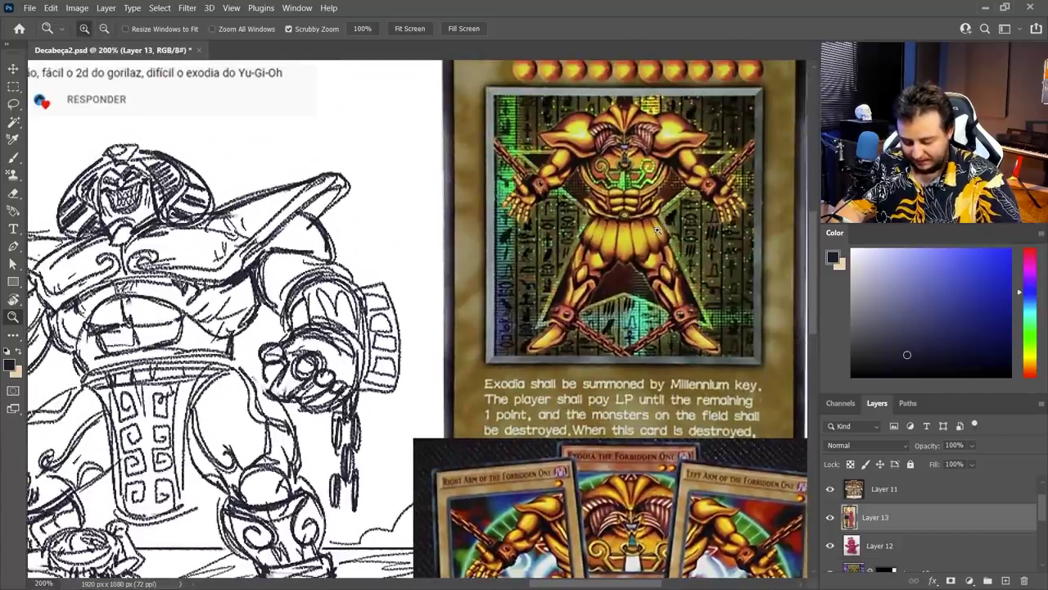
{"action": "left_click", "coordinate": [644, 264], "text": "alt"}
{"action": "left_click_drag", "start_coordinate": [645, 264], "coordinate": [716, 164]}
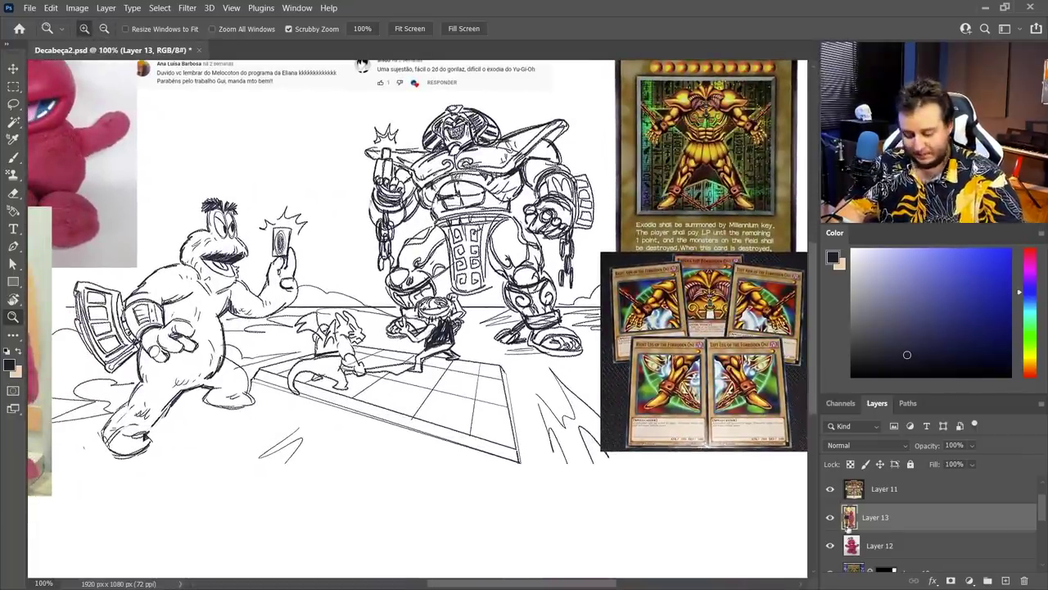
- Select the merged Group 1 copy layer, lower its opacity to 91%, and check it against the original Group 1
{"action": "scroll", "coordinate": [873, 533], "scroll_direction": "down", "scroll_amount": 1}
{"action": "scroll", "coordinate": [882, 553], "scroll_direction": "down", "scroll_amount": 1}
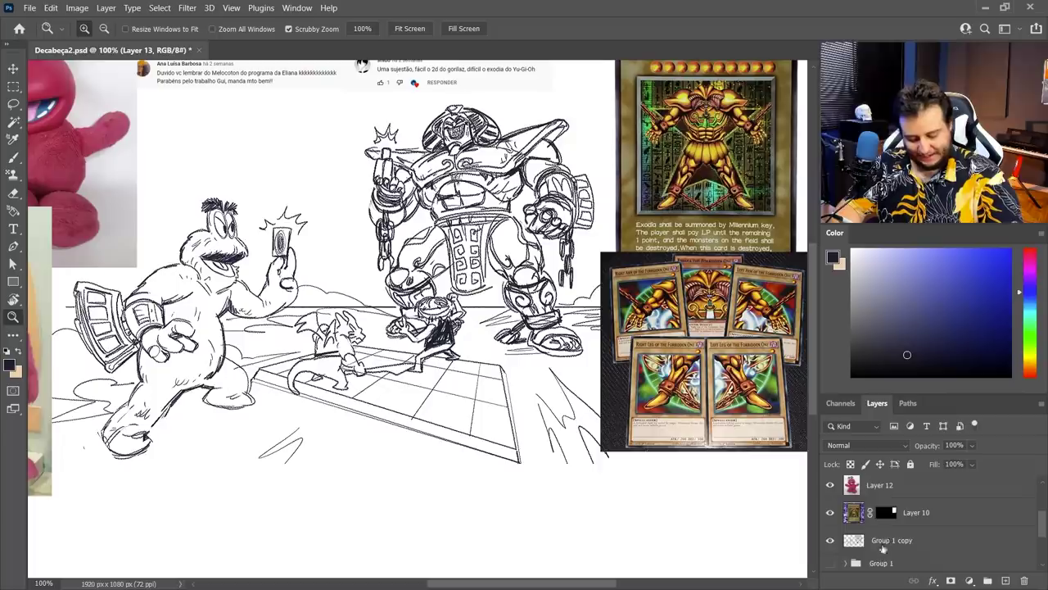
{"action": "left_click", "coordinate": [888, 542]}
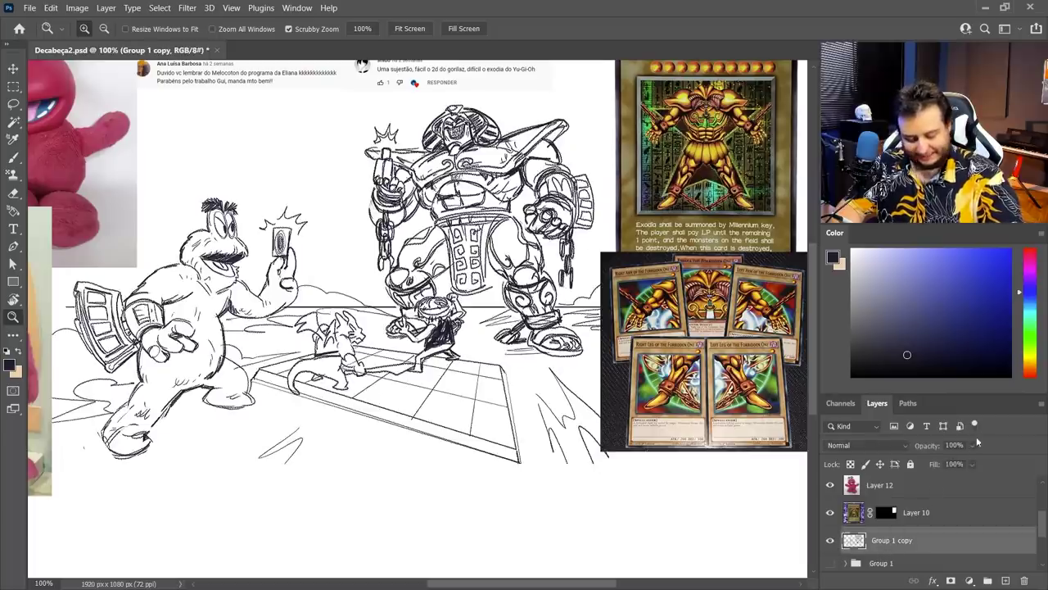
{"action": "left_click_drag", "start_coordinate": [968, 464], "coordinate": [950, 463]}
{"action": "left_click", "coordinate": [830, 540]}
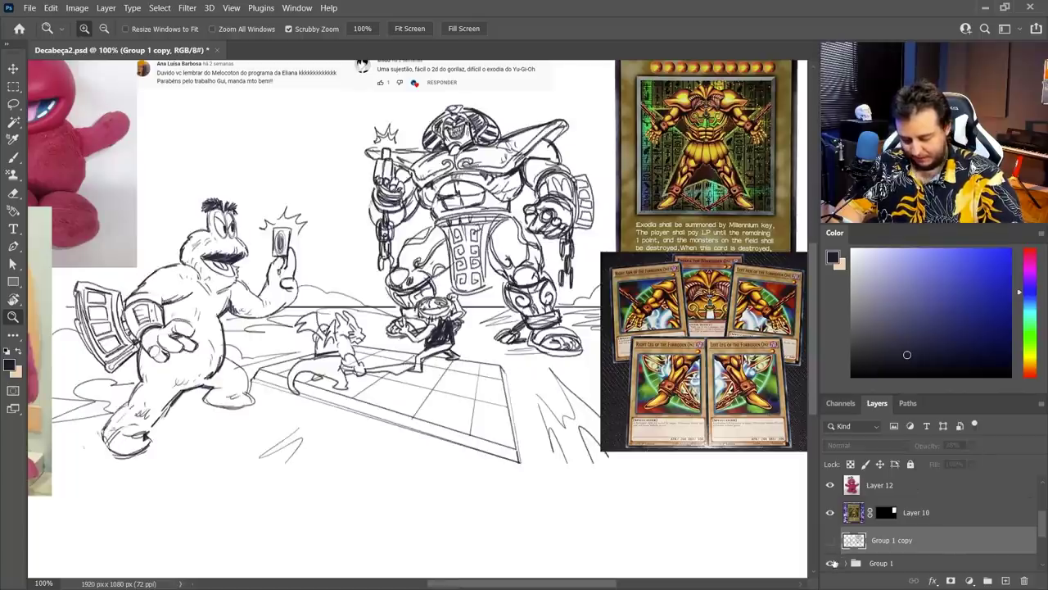
{"action": "left_click", "coordinate": [831, 564]}
{"action": "scroll", "coordinate": [882, 541], "scroll_direction": "down", "scroll_amount": 2}
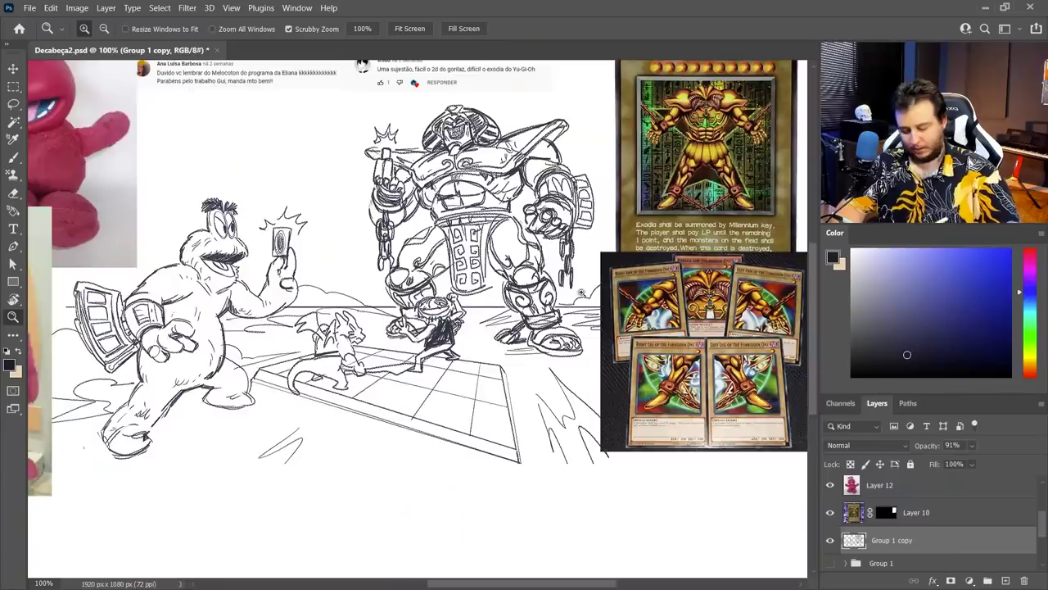
- Replace the giant's sandalled feet with plain boot shapes and erase the swirl ornaments on its shin guards
{"action": "scroll", "coordinate": [409, 123], "scroll_direction": "up", "scroll_amount": 4}
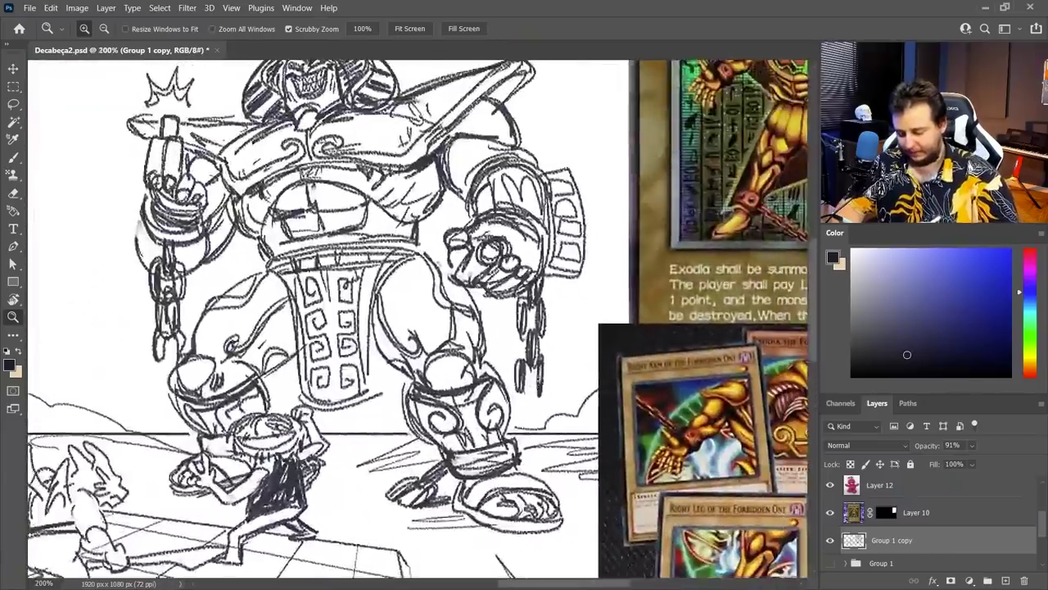
{"action": "scroll", "coordinate": [565, 352], "scroll_direction": "down", "scroll_amount": 2}
{"action": "key", "text": "e"}
{"action": "right_click", "coordinate": [598, 139]}
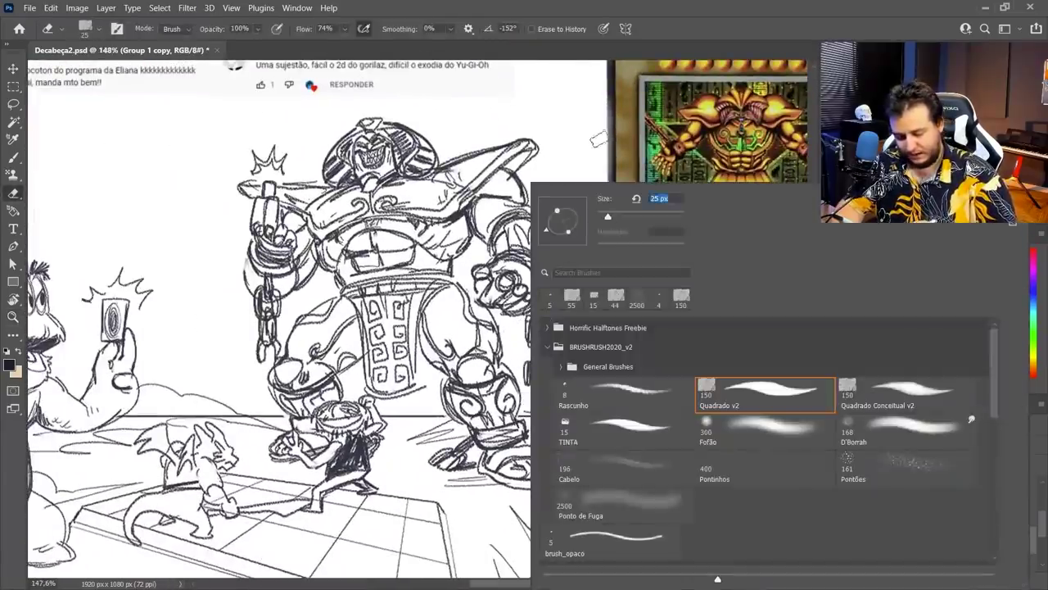
{"action": "key", "text": "Return"}
{"action": "key", "text": "Return"}
{"action": "scroll", "coordinate": [410, 327], "scroll_direction": "down", "scroll_amount": 1}
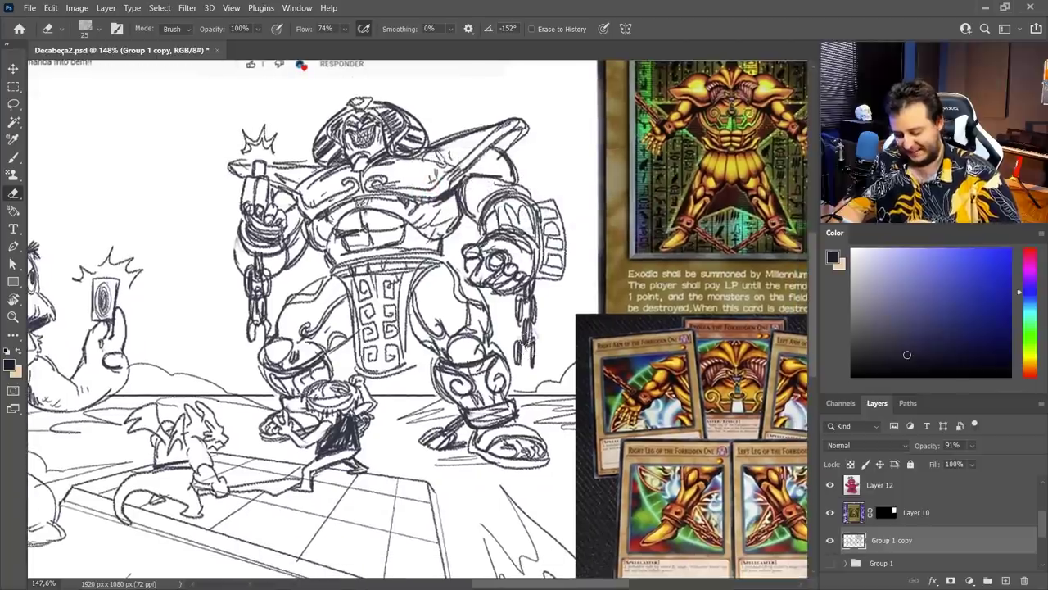
{"action": "mouse_move", "coordinate": [524, 446]}
{"action": "left_mouse_down"}
{"action": "mouse_move", "coordinate": [516, 448]}
{"action": "mouse_move", "coordinate": [537, 446]}
{"action": "mouse_move", "coordinate": [473, 447]}
{"action": "mouse_move", "coordinate": [508, 456]}
{"action": "mouse_move", "coordinate": [520, 446]}
{"action": "mouse_move", "coordinate": [485, 460]}
{"action": "mouse_move", "coordinate": [536, 452]}
{"action": "left_mouse_up"}
{"action": "key", "text": "b"}
{"action": "key", "text": "e"}
{"action": "key", "text": "b"}
{"action": "key", "text": "e"}
{"action": "mouse_move", "coordinate": [260, 438]}
{"action": "left_mouse_down"}
{"action": "mouse_move", "coordinate": [283, 426]}
{"action": "mouse_move", "coordinate": [262, 436]}
{"action": "mouse_move", "coordinate": [266, 428]}
{"action": "left_mouse_up"}
- Redraw both of the giant's lower legs with shaded calf and shin muscles and darken the kneecap
{"action": "key", "text": "b"}
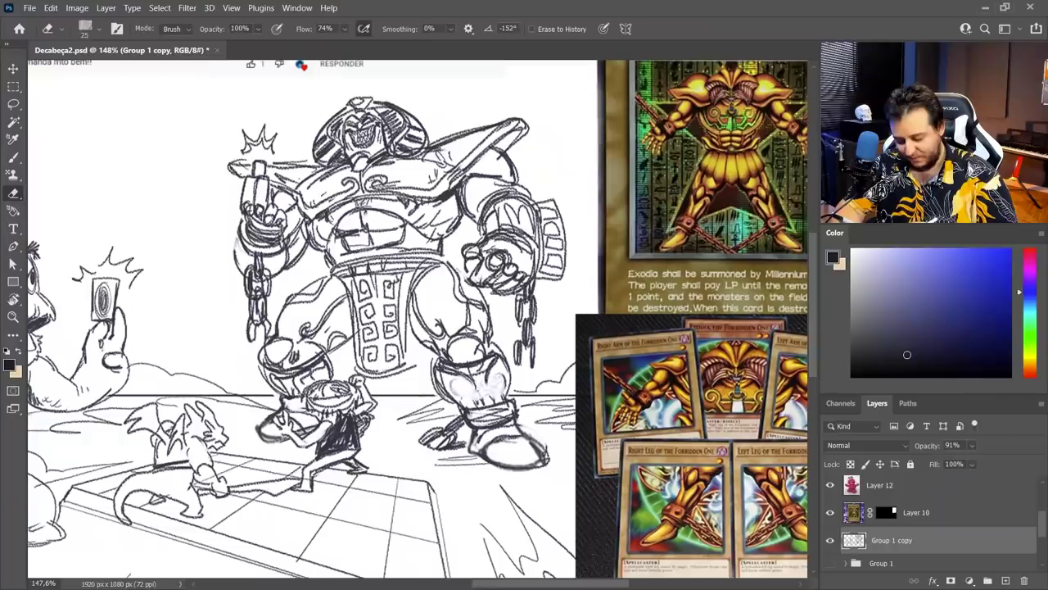
{"action": "key", "text": "b"}
{"action": "mouse_move", "coordinate": [468, 390]}
{"action": "left_mouse_down"}
{"action": "mouse_move", "coordinate": [491, 380]}
{"action": "mouse_move", "coordinate": [486, 399]}
{"action": "mouse_move", "coordinate": [462, 395]}
{"action": "left_mouse_up"}
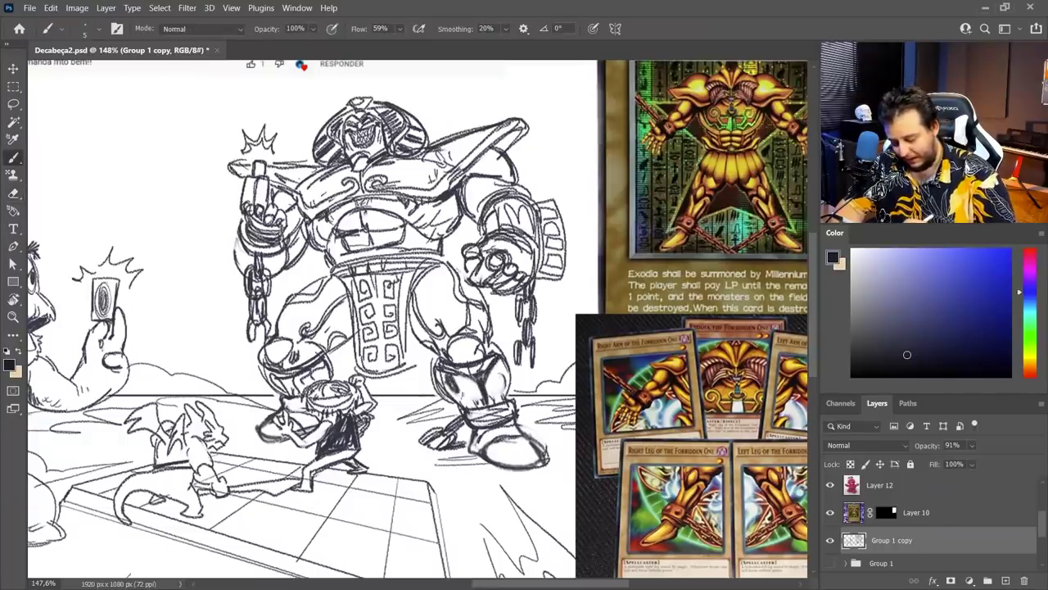
{"action": "key", "text": "e"}
{"action": "mouse_move", "coordinate": [272, 384]}
{"action": "left_mouse_down"}
{"action": "mouse_move", "coordinate": [326, 365]}
{"action": "mouse_move", "coordinate": [319, 382]}
{"action": "left_mouse_up"}
{"action": "key", "text": "b"}
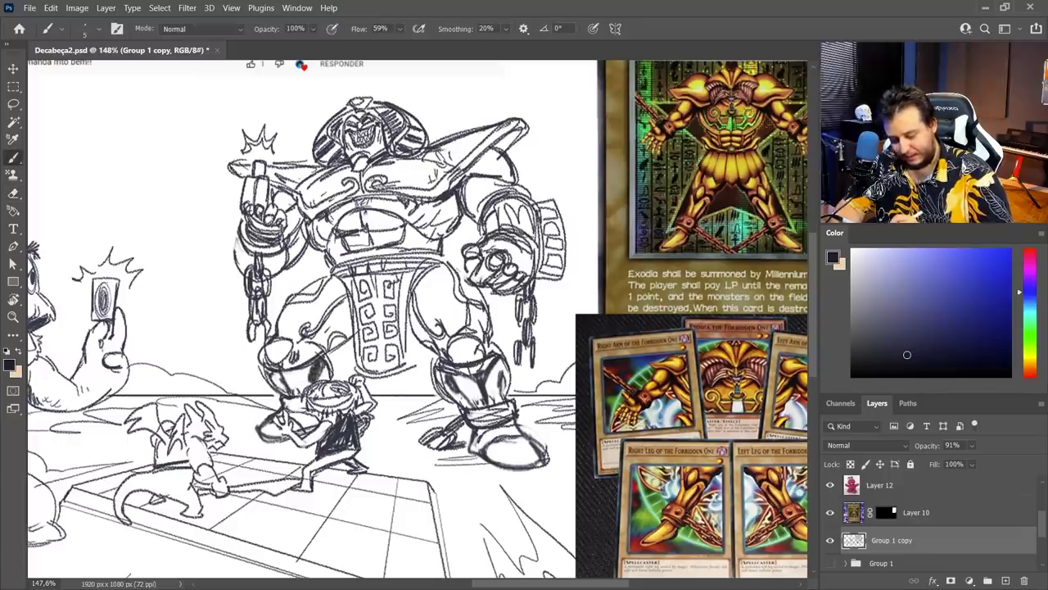
{"action": "mouse_move", "coordinate": [282, 347]}
{"action": "left_mouse_down"}
{"action": "mouse_move", "coordinate": [299, 365]}
{"action": "mouse_move", "coordinate": [262, 365]}
{"action": "left_mouse_up"}
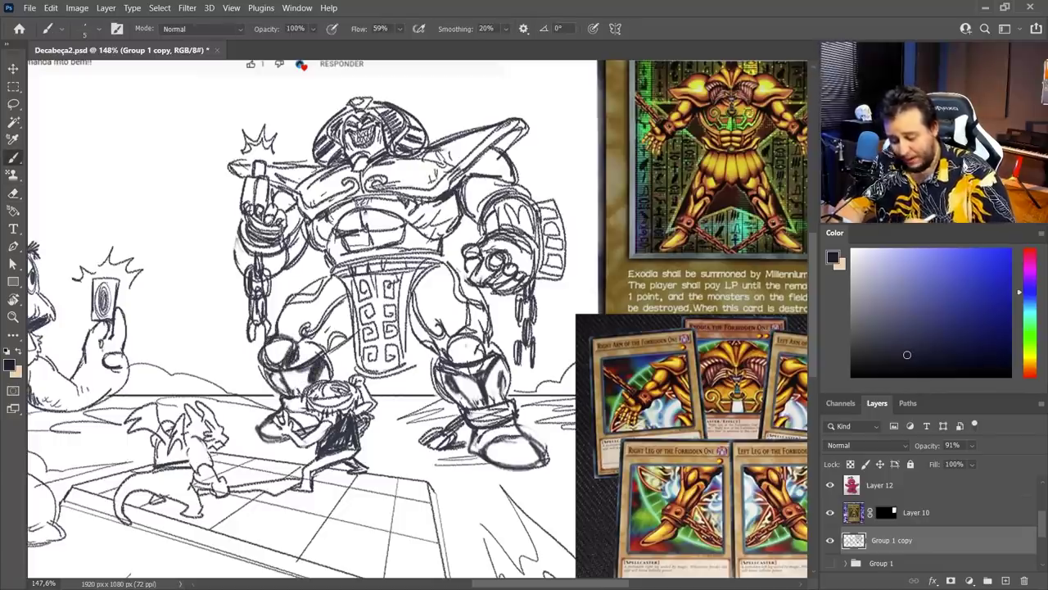
- Redraw the thigh above the giant's forward boot with bold muscle contours and a darkened knee
{"action": "mouse_move", "coordinate": [438, 357]}
{"action": "left_mouse_down"}
{"action": "mouse_move", "coordinate": [485, 333]}
{"action": "mouse_move", "coordinate": [465, 296]}
{"action": "mouse_move", "coordinate": [470, 270]}
{"action": "left_mouse_up"}
{"action": "key", "text": "e"}
{"action": "key", "text": "b"}
{"action": "left_click_drag", "start_coordinate": [455, 331], "coordinate": [478, 280]}
{"action": "mouse_move", "coordinate": [423, 309]}
{"action": "left_mouse_down"}
{"action": "mouse_move", "coordinate": [432, 330]}
{"action": "mouse_move", "coordinate": [412, 283]}
{"action": "left_mouse_up"}
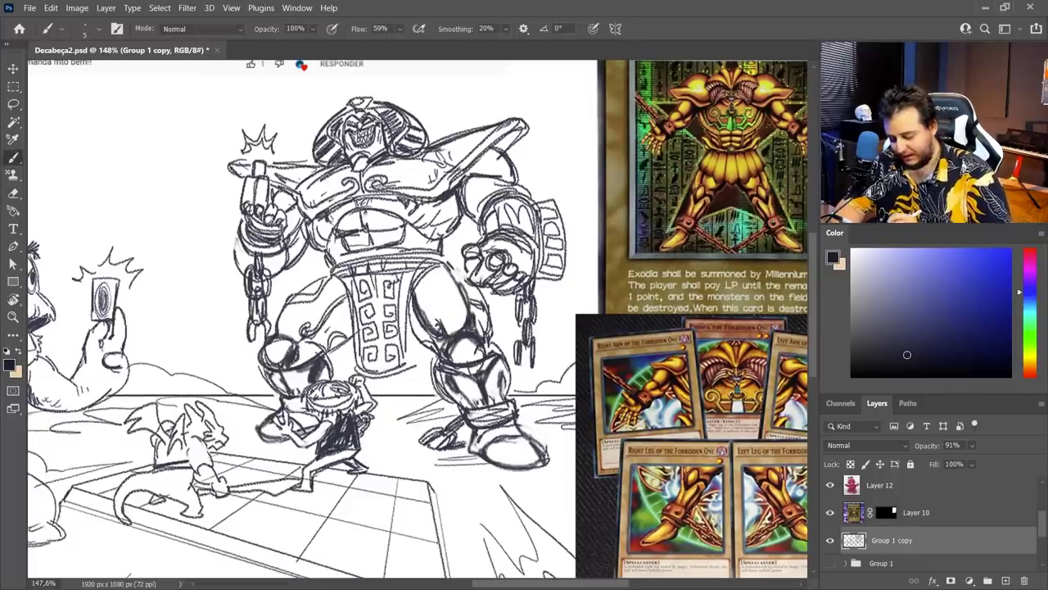
- Rework the giant's other thigh, above the small swordsman, with heavy muscle lines and erase the stray sketch marks
{"action": "mouse_move", "coordinate": [324, 336]}
{"action": "left_mouse_down"}
{"action": "mouse_move", "coordinate": [339, 296]}
{"action": "mouse_move", "coordinate": [295, 338]}
{"action": "mouse_move", "coordinate": [301, 351]}
{"action": "left_mouse_up"}
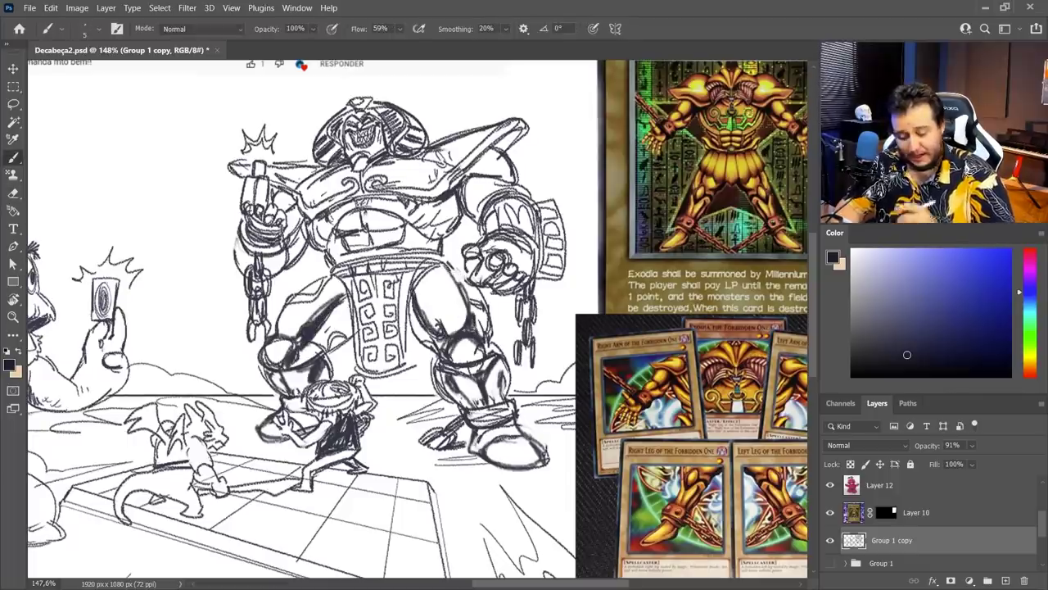
{"action": "left_click_drag", "start_coordinate": [352, 253], "coordinate": [367, 238]}
{"action": "key", "text": "e"}
{"action": "key", "text": "b"}
{"action": "left_click_drag", "start_coordinate": [296, 298], "coordinate": [280, 336]}
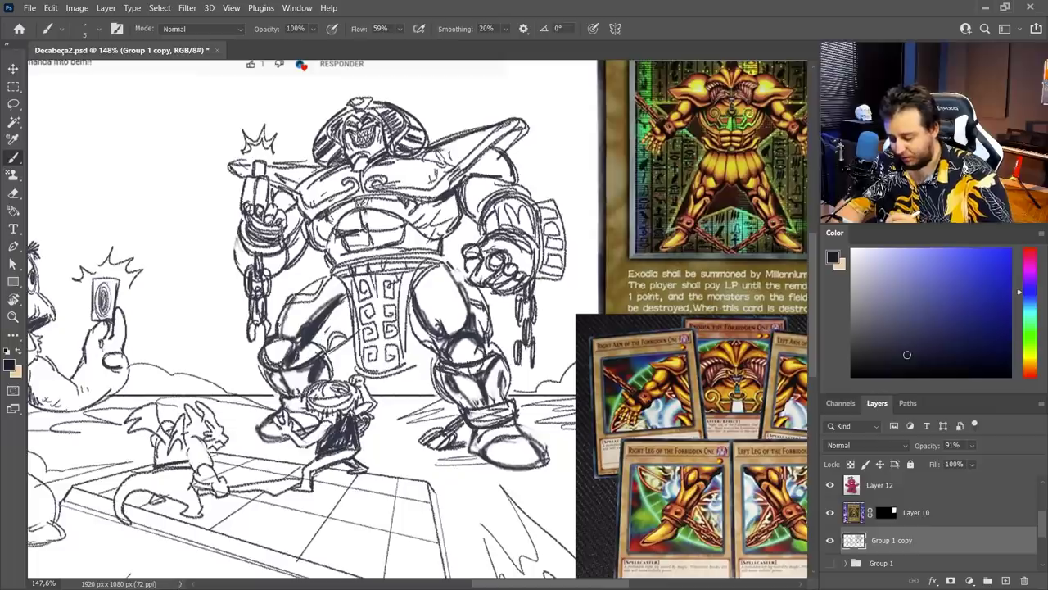
{"action": "key", "text": "e"}
{"action": "mouse_move", "coordinate": [336, 280]}
{"action": "left_mouse_down"}
{"action": "mouse_move", "coordinate": [279, 326]}
{"action": "mouse_move", "coordinate": [283, 316]}
{"action": "left_mouse_up"}
{"action": "key", "text": "b"}
- Erase the giant's spiral-patterned loincloth and sketch pointed skirt panels hanging from the centre of the waist
{"action": "key", "text": "e"}
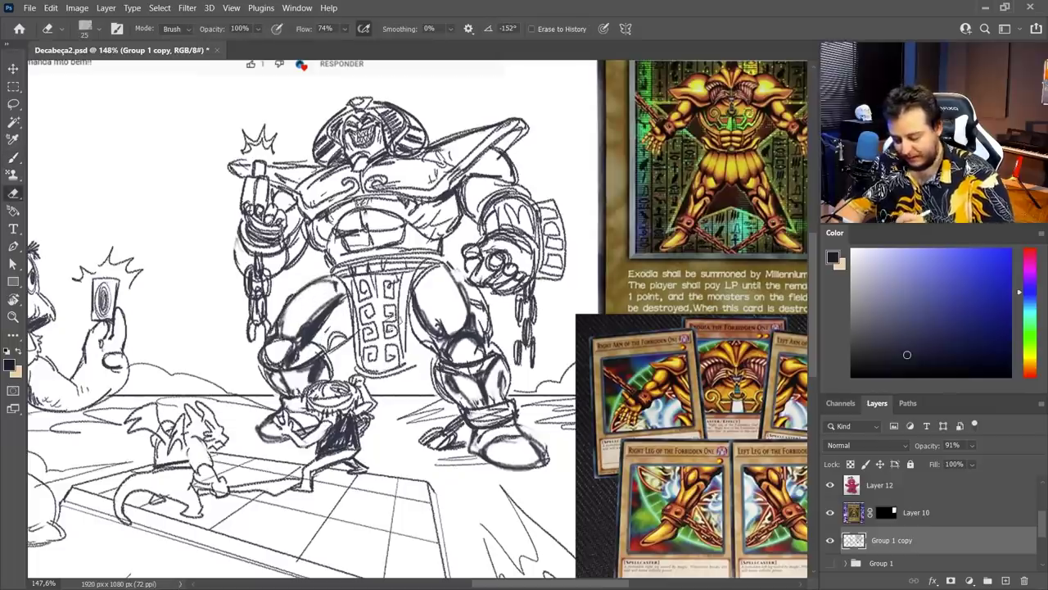
{"action": "left_click_drag", "start_coordinate": [397, 307], "coordinate": [357, 373]}
{"action": "mouse_move", "coordinate": [400, 337]}
{"action": "left_mouse_down"}
{"action": "mouse_move", "coordinate": [360, 289]}
{"action": "mouse_move", "coordinate": [397, 373]}
{"action": "left_mouse_up"}
{"action": "left_click_drag", "start_coordinate": [398, 311], "coordinate": [371, 344]}
{"action": "key", "text": "b"}
{"action": "mouse_move", "coordinate": [363, 276]}
{"action": "left_mouse_down"}
{"action": "mouse_move", "coordinate": [384, 332]}
{"action": "mouse_move", "coordinate": [374, 316]}
{"action": "mouse_move", "coordinate": [407, 282]}
{"action": "mouse_move", "coordinate": [403, 331]}
{"action": "mouse_move", "coordinate": [397, 274]}
{"action": "left_mouse_up"}
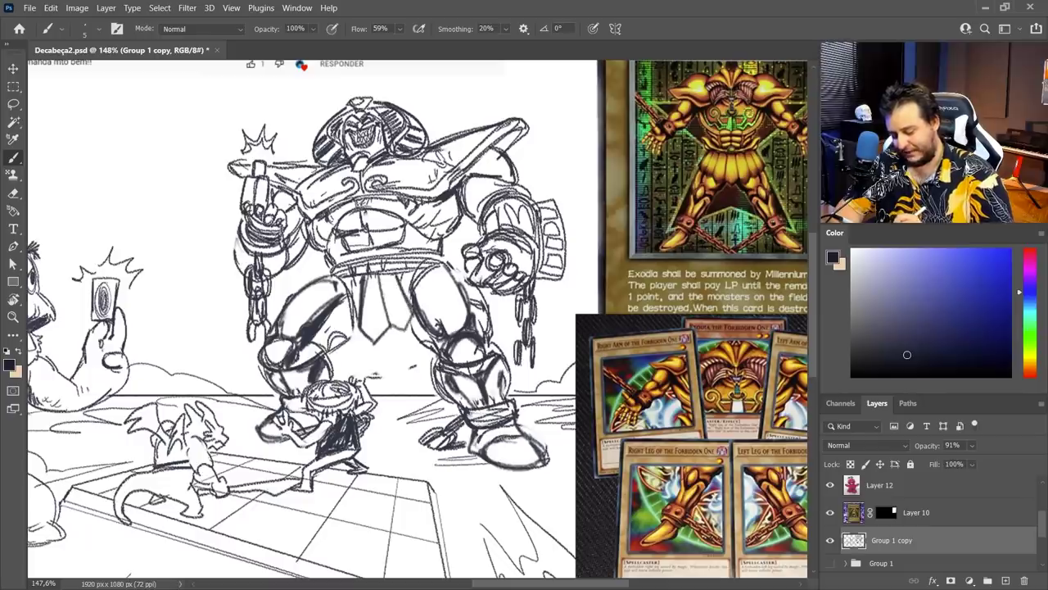
- Set the brush to size 4 and 83% flow, and complete the skirt's side panels and a belt with a round buckle
{"action": "right_click", "coordinate": [565, 196]}
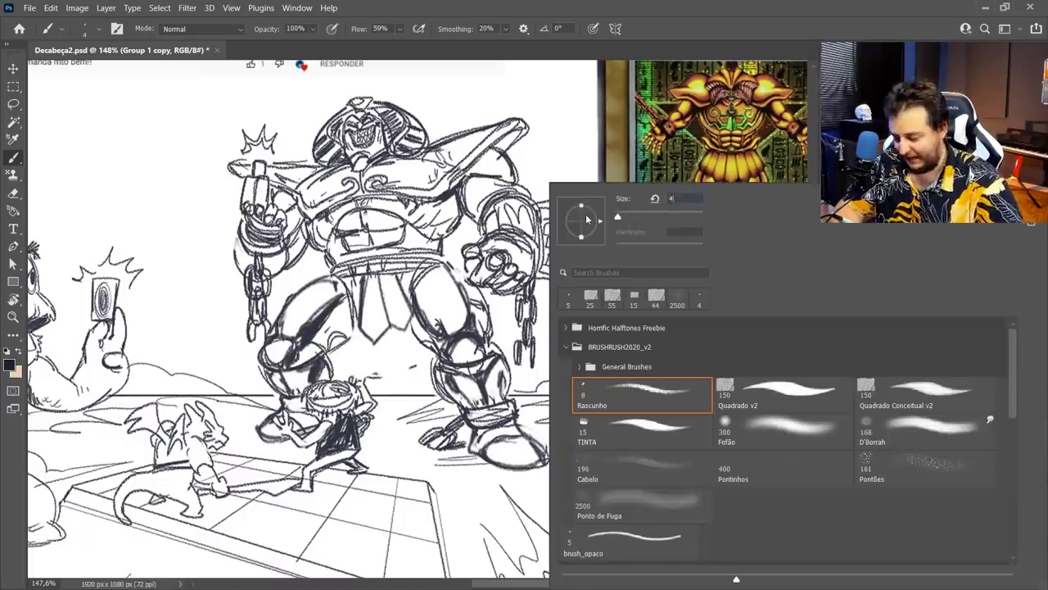
{"action": "key", "text": "Escape"}
{"action": "key", "text": "shift+6"}
{"action": "key", "text": "shift+6"}
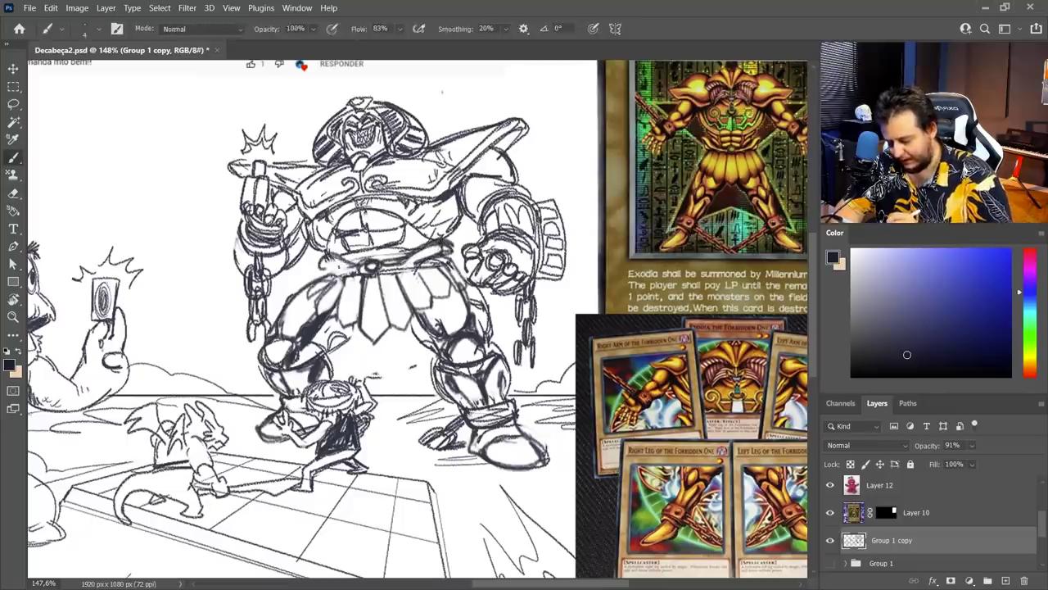
- Rework the giant's torso outline below the chest plate with heavier rib and side-muscle lines
{"action": "scroll", "coordinate": [422, 319], "scroll_direction": "up", "scroll_amount": 2}
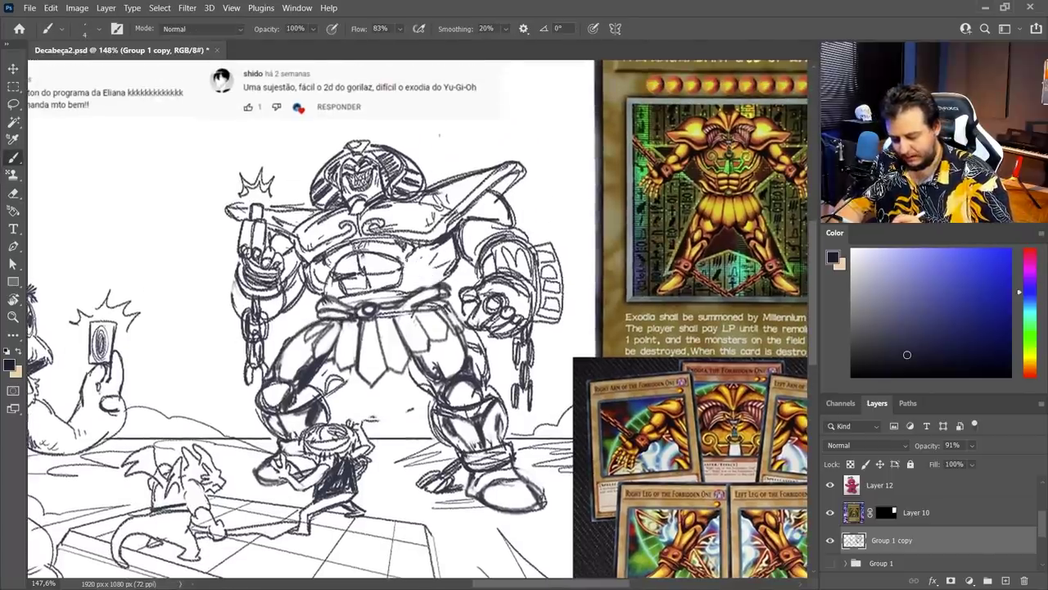
{"action": "mouse_move", "coordinate": [398, 244]}
{"action": "left_mouse_down"}
{"action": "mouse_move", "coordinate": [443, 260]}
{"action": "mouse_move", "coordinate": [429, 271]}
{"action": "mouse_move", "coordinate": [454, 270]}
{"action": "left_mouse_up"}
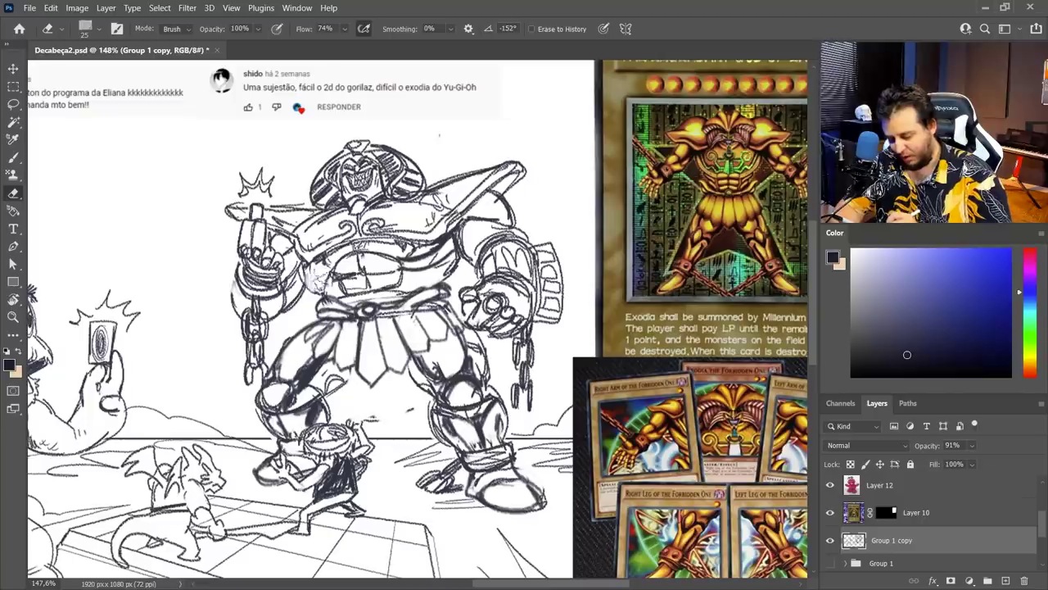
{"action": "mouse_move", "coordinate": [304, 264]}
{"action": "left_mouse_down"}
{"action": "mouse_move", "coordinate": [343, 291]}
{"action": "mouse_move", "coordinate": [333, 290]}
{"action": "left_mouse_up"}
{"action": "left_click_drag", "start_coordinate": [402, 269], "coordinate": [438, 295]}
{"action": "mouse_move", "coordinate": [324, 283]}
{"action": "left_mouse_down"}
{"action": "mouse_move", "coordinate": [337, 299]}
{"action": "mouse_move", "coordinate": [392, 291]}
{"action": "left_mouse_up"}
- Erase the giant's old oval abdomen lines and redraw the belly as segmented abdominal muscles
{"action": "key", "text": "e"}
{"action": "mouse_move", "coordinate": [336, 257]}
{"action": "left_mouse_down"}
{"action": "mouse_move", "coordinate": [370, 280]}
{"action": "mouse_move", "coordinate": [350, 276]}
{"action": "mouse_move", "coordinate": [363, 252]}
{"action": "left_mouse_up"}
{"action": "key", "text": "b"}
{"action": "left_click_drag", "start_coordinate": [358, 276], "coordinate": [391, 254]}
{"action": "left_click_drag", "start_coordinate": [339, 267], "coordinate": [401, 242]}
{"action": "key", "text": "e"}
{"action": "key", "text": "b"}
{"action": "mouse_move", "coordinate": [353, 256]}
{"action": "left_mouse_down"}
{"action": "mouse_move", "coordinate": [361, 241]}
{"action": "mouse_move", "coordinate": [365, 272]}
{"action": "left_mouse_up"}
{"action": "left_click_drag", "start_coordinate": [357, 292], "coordinate": [402, 264]}
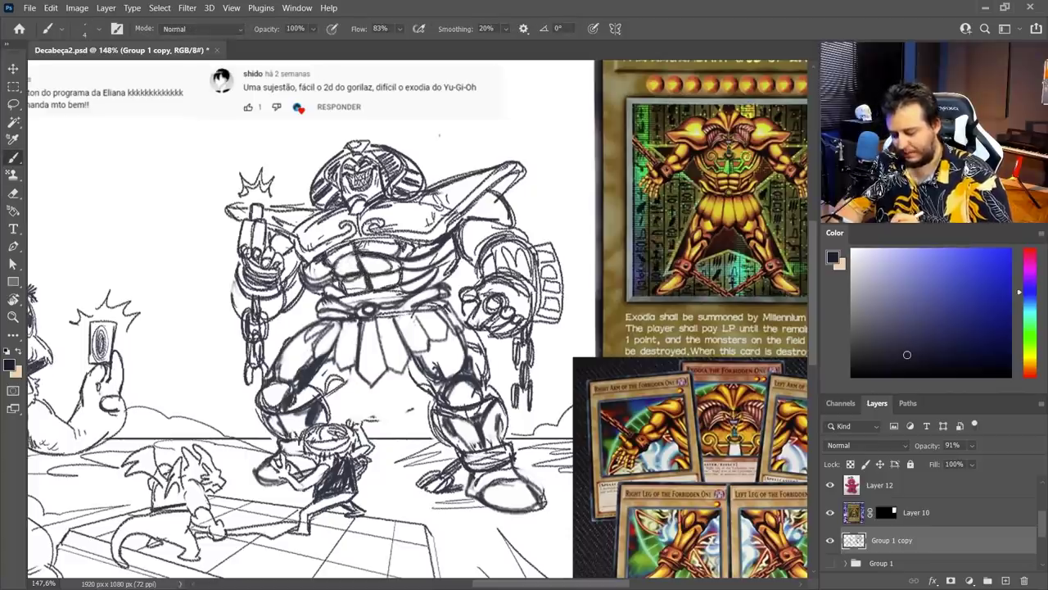
- Erase the chest plate's swirls and draw an angular Exodia-style chest pattern with a size 3 brush
{"action": "left_click_drag", "start_coordinate": [409, 327], "coordinate": [429, 368]}
{"action": "key", "text": "e"}
{"action": "mouse_move", "coordinate": [344, 328]}
{"action": "left_mouse_down"}
{"action": "mouse_move", "coordinate": [409, 282]}
{"action": "mouse_move", "coordinate": [370, 255]}
{"action": "mouse_move", "coordinate": [385, 311]}
{"action": "left_mouse_up"}
{"action": "key", "text": "ctrl+z"}
{"action": "mouse_move", "coordinate": [353, 262]}
{"action": "left_mouse_down"}
{"action": "mouse_move", "coordinate": [373, 278]}
{"action": "mouse_move", "coordinate": [370, 261]}
{"action": "mouse_move", "coordinate": [433, 284]}
{"action": "left_mouse_up"}
{"action": "key", "text": "b"}
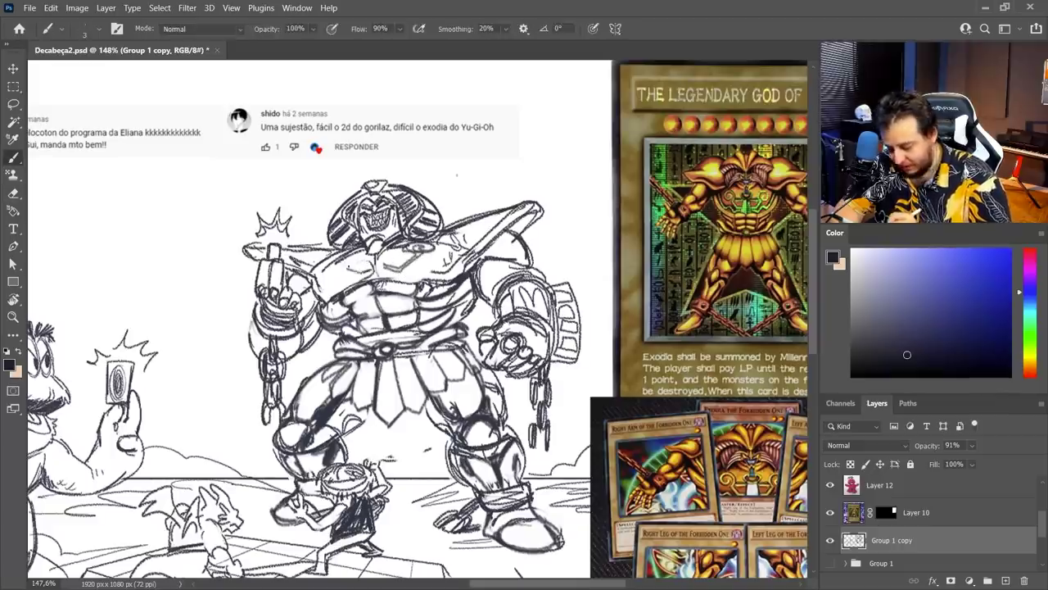
{"action": "mouse_move", "coordinate": [328, 277]}
{"action": "left_mouse_down"}
{"action": "mouse_move", "coordinate": [370, 250]}
{"action": "mouse_move", "coordinate": [391, 259]}
{"action": "left_mouse_up"}
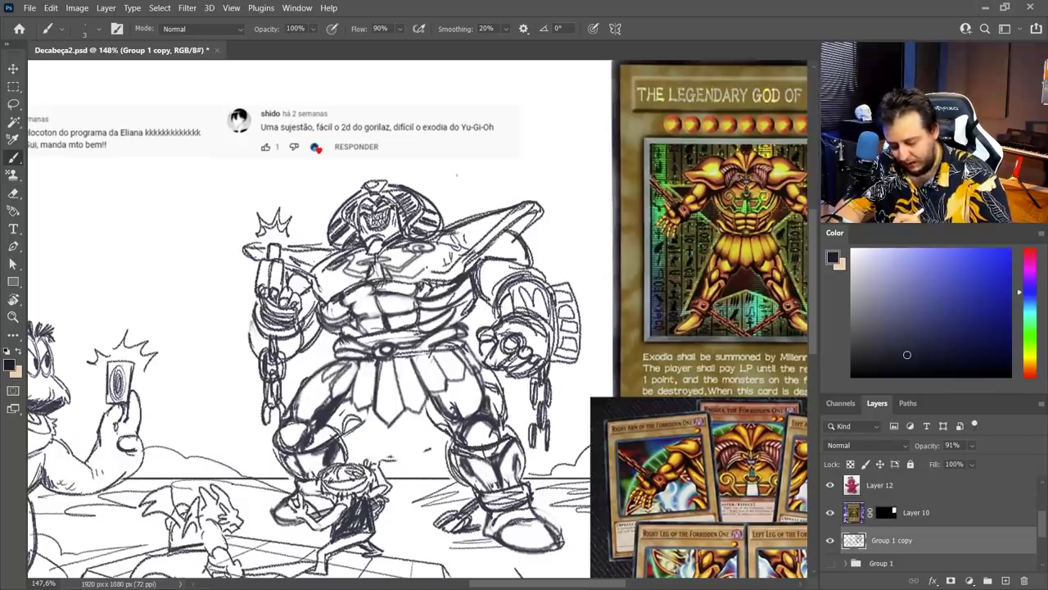
{"action": "left_click_drag", "start_coordinate": [467, 254], "coordinate": [416, 285]}
{"action": "left_click_drag", "start_coordinate": [310, 299], "coordinate": [365, 273]}
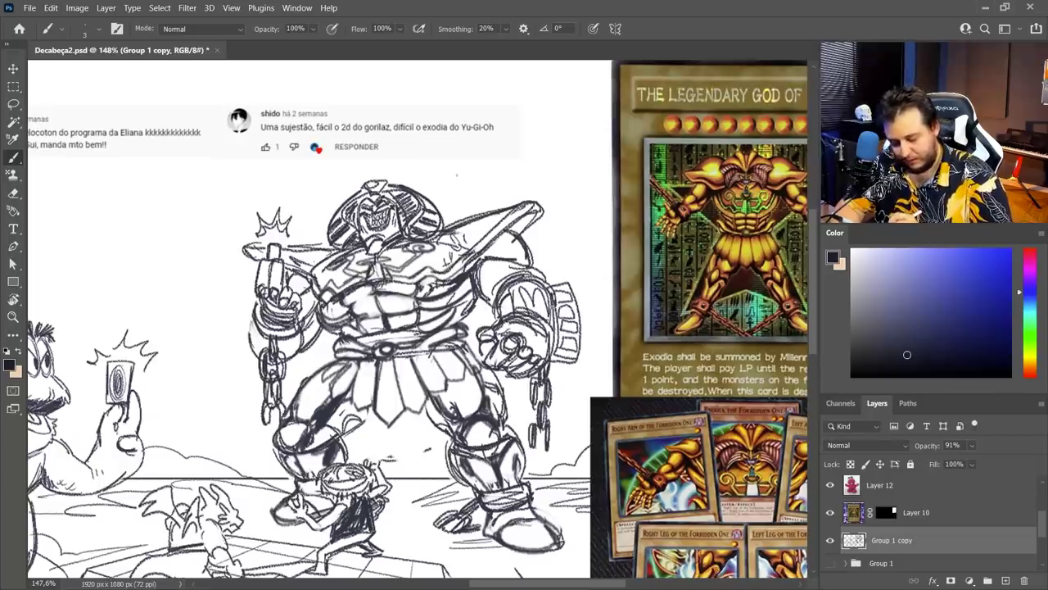
- Replace the long straight shoulder spike above the giant's lowered arm with a rounded, flared shoulder pad
{"action": "key", "text": "e"}
{"action": "left_click_drag", "start_coordinate": [455, 267], "coordinate": [516, 205]}
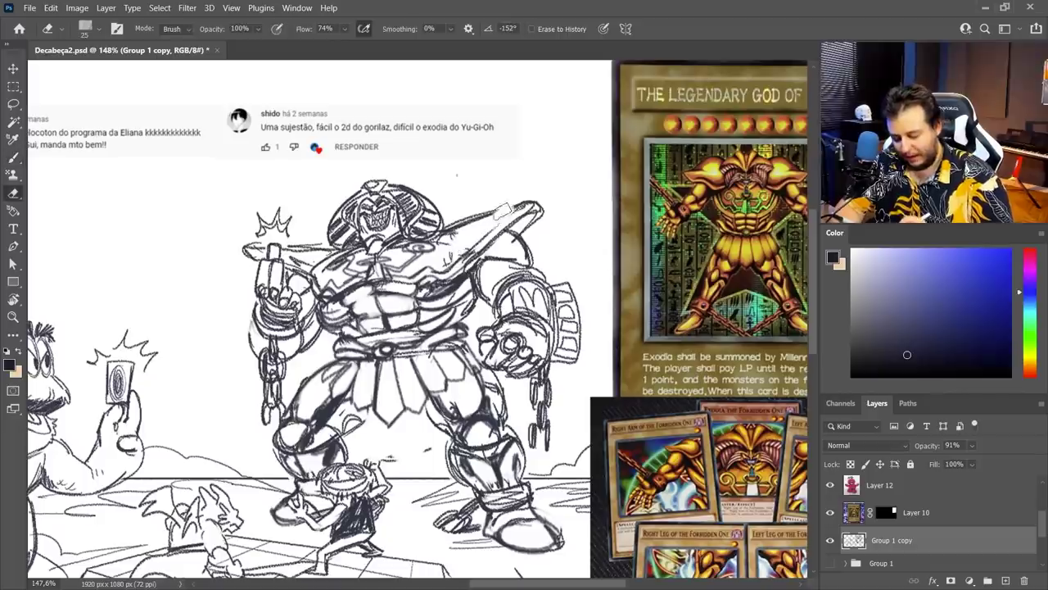
{"action": "mouse_move", "coordinate": [467, 239]}
{"action": "left_mouse_down"}
{"action": "mouse_move", "coordinate": [540, 197]}
{"action": "mouse_move", "coordinate": [443, 237]}
{"action": "mouse_move", "coordinate": [501, 208]}
{"action": "left_mouse_up"}
{"action": "key", "text": "b"}
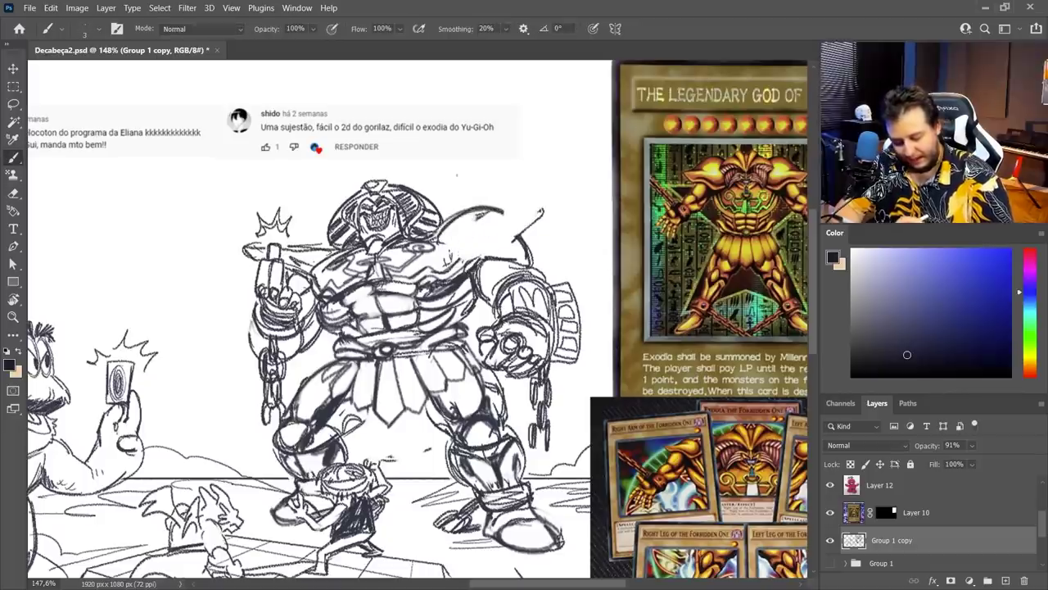
{"action": "mouse_move", "coordinate": [425, 259]}
{"action": "left_mouse_down"}
{"action": "mouse_move", "coordinate": [529, 226]}
{"action": "mouse_move", "coordinate": [468, 255]}
{"action": "mouse_move", "coordinate": [525, 228]}
{"action": "left_mouse_up"}
{"action": "mouse_move", "coordinate": [504, 218]}
{"action": "left_mouse_down"}
{"action": "mouse_move", "coordinate": [544, 208]}
{"action": "mouse_move", "coordinate": [537, 248]}
{"action": "left_mouse_up"}
{"action": "left_click_drag", "start_coordinate": [506, 216], "coordinate": [542, 208]}
{"action": "mouse_move", "coordinate": [442, 255]}
{"action": "left_mouse_down"}
{"action": "mouse_move", "coordinate": [538, 223]}
{"action": "mouse_move", "coordinate": [529, 247]}
{"action": "left_mouse_up"}
- Erase the straight shoulder spike behind the giant's raised hand and redraw it as a matching curved shoulder pad
{"action": "key", "text": "e"}
{"action": "mouse_move", "coordinate": [284, 256]}
{"action": "left_mouse_down"}
{"action": "mouse_move", "coordinate": [333, 239]}
{"action": "mouse_move", "coordinate": [322, 233]}
{"action": "left_mouse_up"}
{"action": "key", "text": "b"}
{"action": "key", "text": "e"}
{"action": "left_click_drag", "start_coordinate": [242, 246], "coordinate": [331, 226]}
{"action": "key", "text": "b"}
{"action": "left_click_drag", "start_coordinate": [284, 264], "coordinate": [293, 272]}
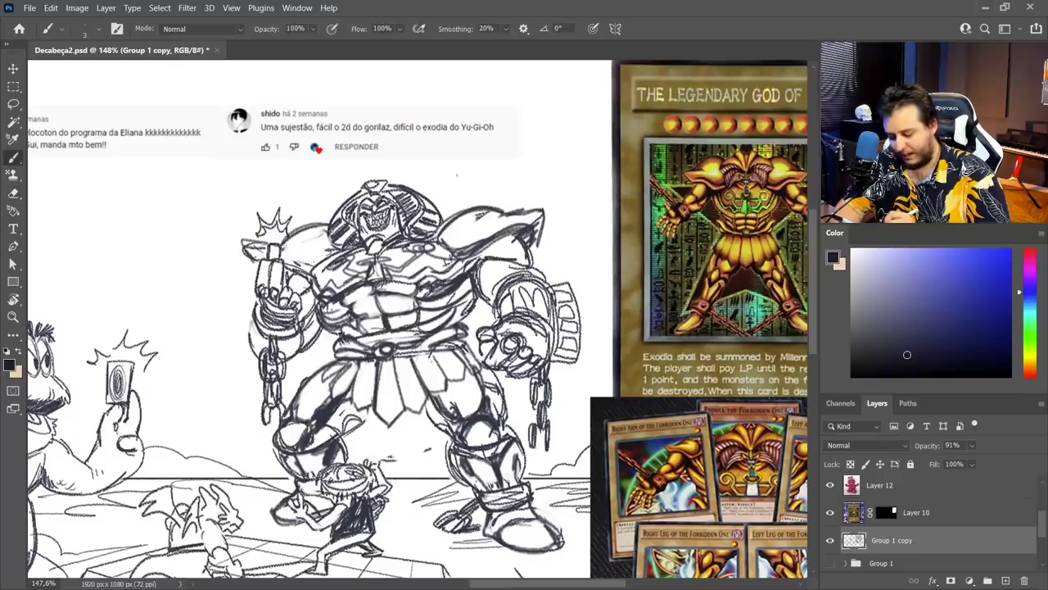
- Add muscle lines and shading to the giant's lowered upper arm, abdomen and both shoulder pads
{"action": "left_click_drag", "start_coordinate": [409, 327], "coordinate": [357, 301]}
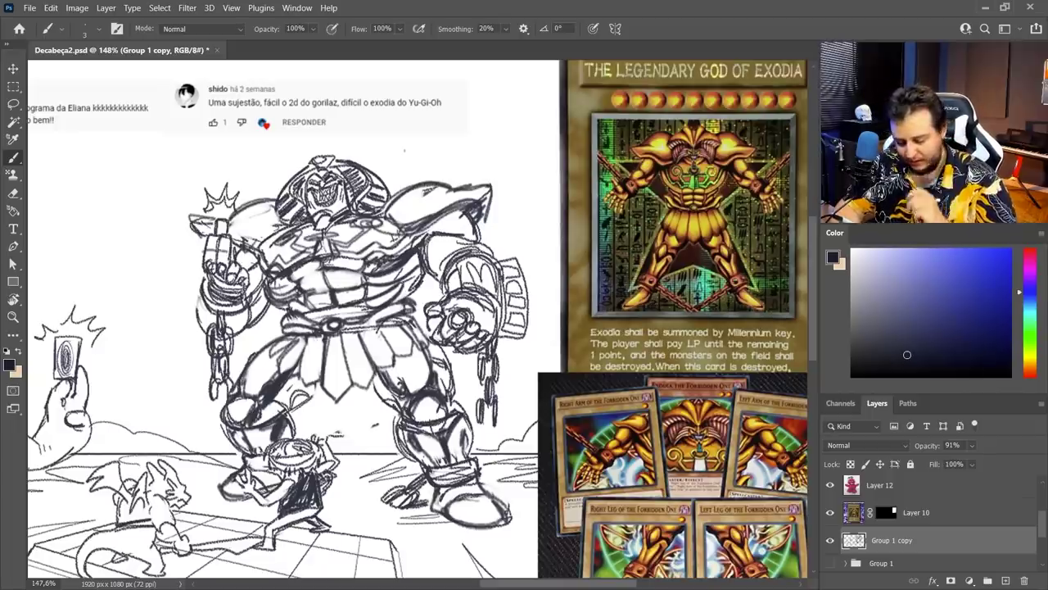
{"action": "mouse_move", "coordinate": [447, 287]}
{"action": "left_mouse_down"}
{"action": "mouse_move", "coordinate": [484, 259]}
{"action": "mouse_move", "coordinate": [455, 287]}
{"action": "mouse_move", "coordinate": [462, 262]}
{"action": "mouse_move", "coordinate": [444, 256]}
{"action": "mouse_move", "coordinate": [460, 216]}
{"action": "mouse_move", "coordinate": [450, 226]}
{"action": "left_mouse_up"}
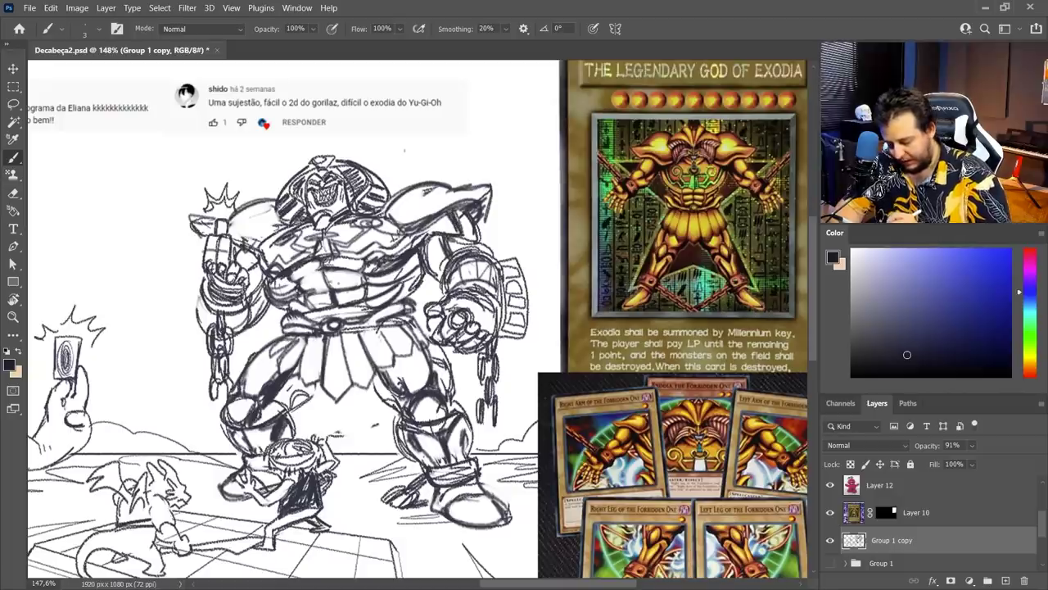
{"action": "mouse_move", "coordinate": [331, 287]}
{"action": "left_mouse_down"}
{"action": "mouse_move", "coordinate": [359, 280]}
{"action": "mouse_move", "coordinate": [324, 281]}
{"action": "left_mouse_up"}
{"action": "left_click_drag", "start_coordinate": [338, 295], "coordinate": [355, 291]}
{"action": "left_click_drag", "start_coordinate": [298, 269], "coordinate": [352, 260]}
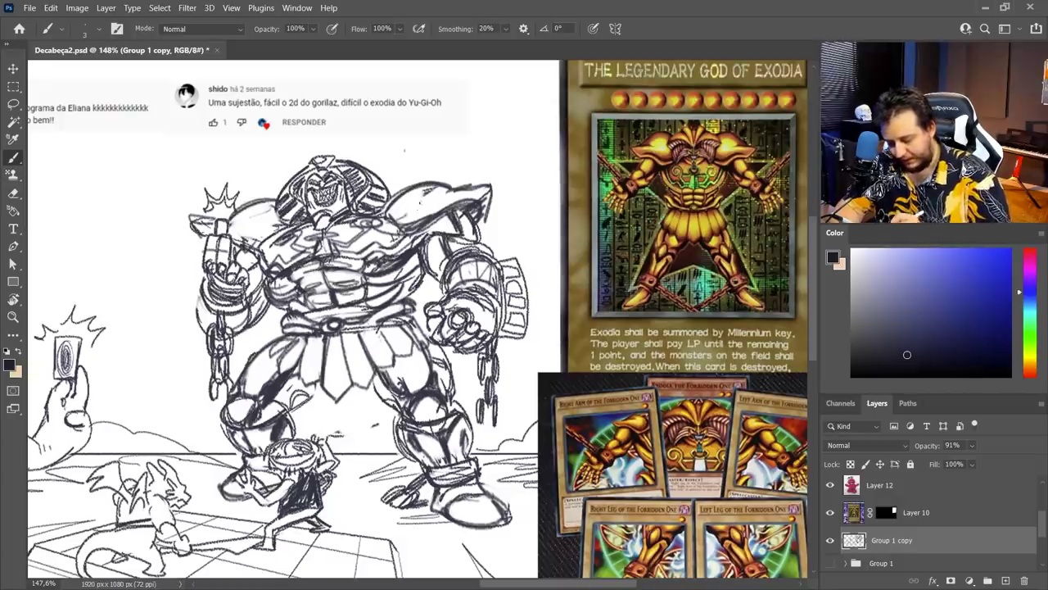
{"action": "left_click_drag", "start_coordinate": [393, 196], "coordinate": [452, 215]}
{"action": "mouse_move", "coordinate": [231, 231]}
{"action": "left_mouse_down"}
{"action": "mouse_move", "coordinate": [273, 207]}
{"action": "mouse_move", "coordinate": [256, 224]}
{"action": "left_mouse_up"}
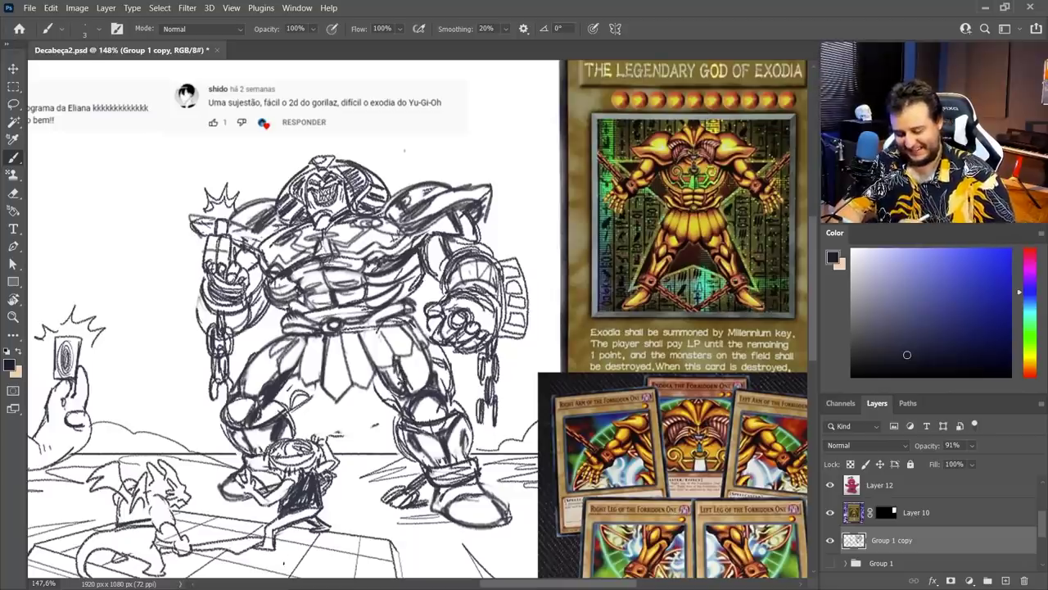
- Erase the striped headdress around the giant's head and redraw its face with stern eyes and a toothy grin
{"action": "key", "text": "e"}
{"action": "mouse_move", "coordinate": [317, 195]}
{"action": "left_mouse_down"}
{"action": "mouse_move", "coordinate": [323, 185]}
{"action": "mouse_move", "coordinate": [332, 201]}
{"action": "mouse_move", "coordinate": [291, 174]}
{"action": "mouse_move", "coordinate": [364, 169]}
{"action": "mouse_move", "coordinate": [373, 201]}
{"action": "mouse_move", "coordinate": [381, 173]}
{"action": "left_mouse_up"}
{"action": "key", "text": "b"}
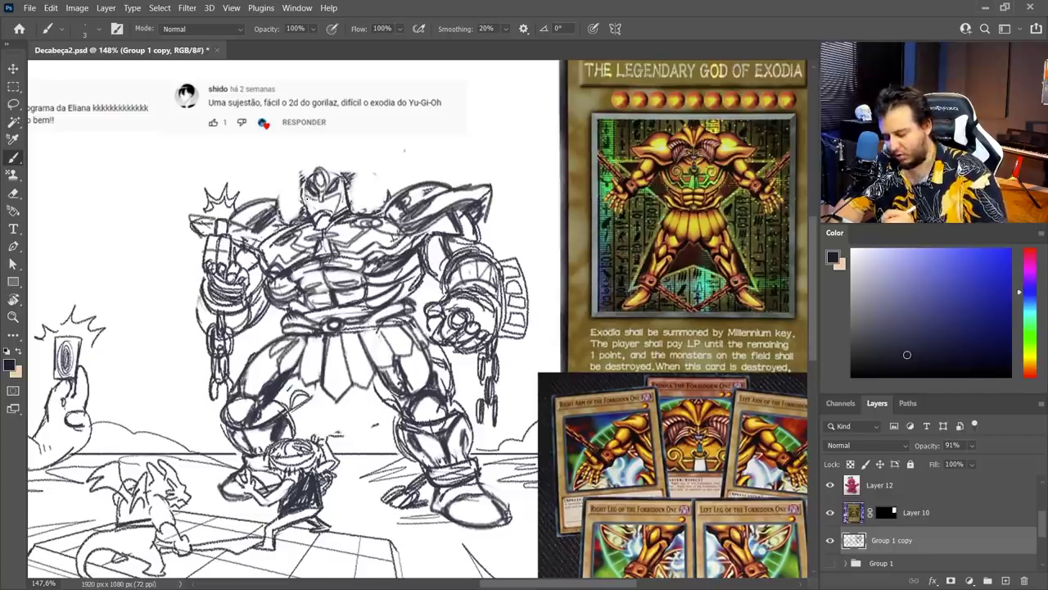
{"action": "left_click_drag", "start_coordinate": [312, 198], "coordinate": [306, 217]}
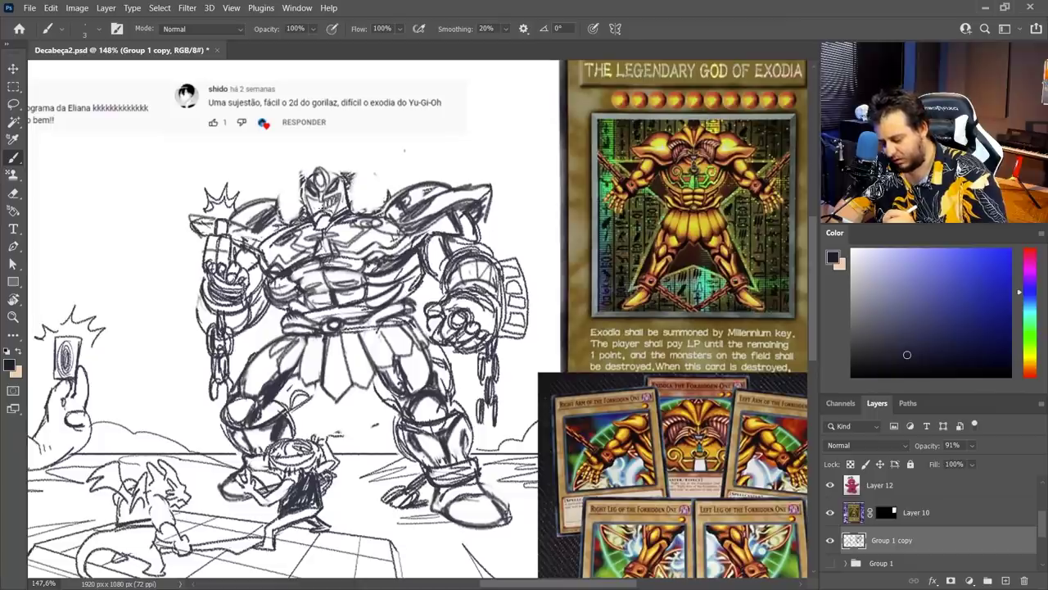
{"action": "key", "text": "b"}
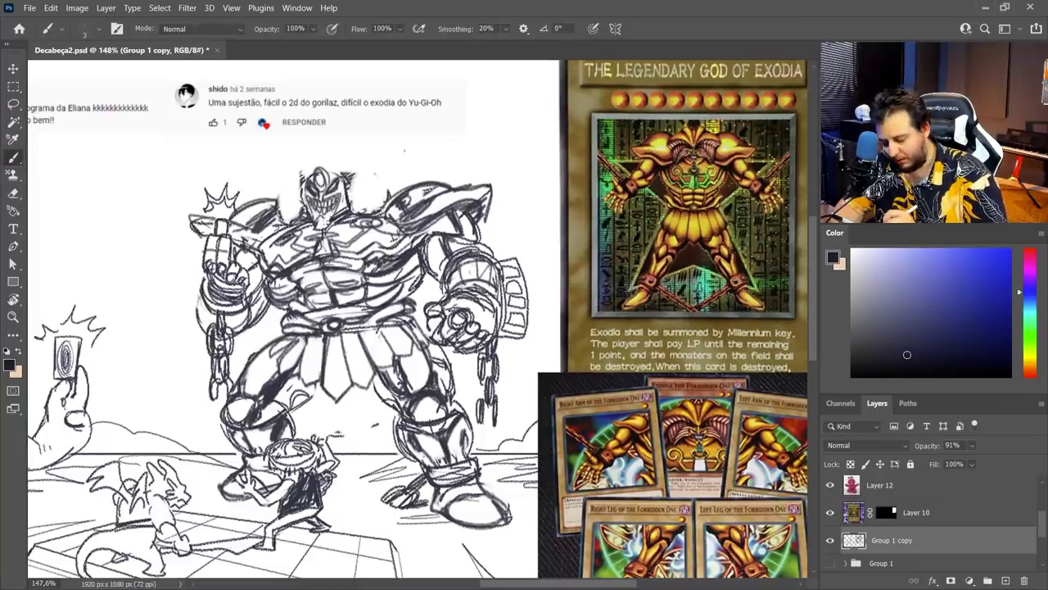
{"action": "key", "text": "e"}
{"action": "key", "text": "b"}
{"action": "key", "text": "e"}
{"action": "key", "text": "b"}
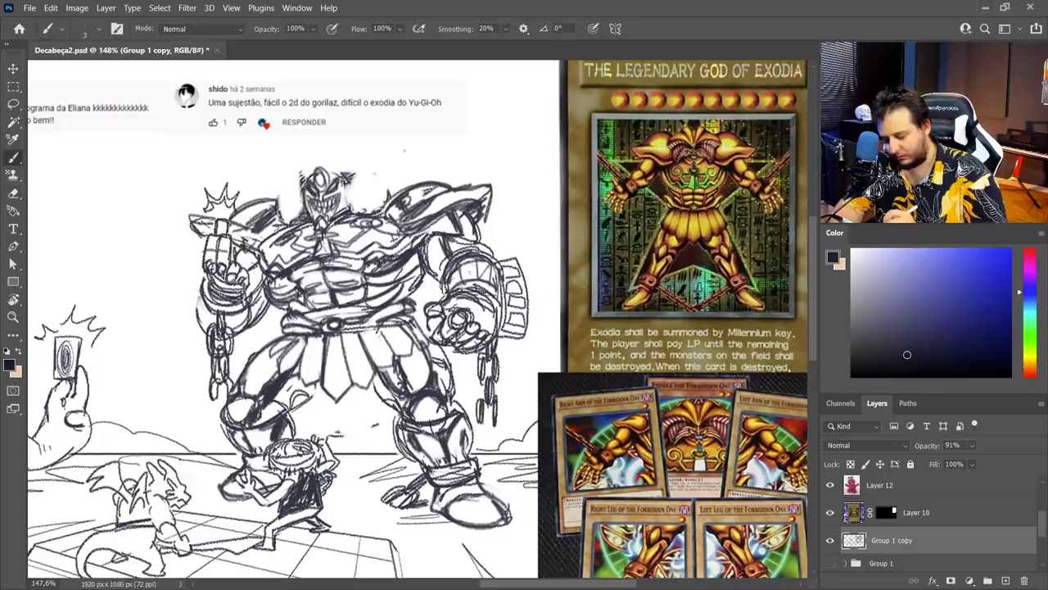
{"action": "left_click_drag", "start_coordinate": [342, 181], "coordinate": [349, 208]}
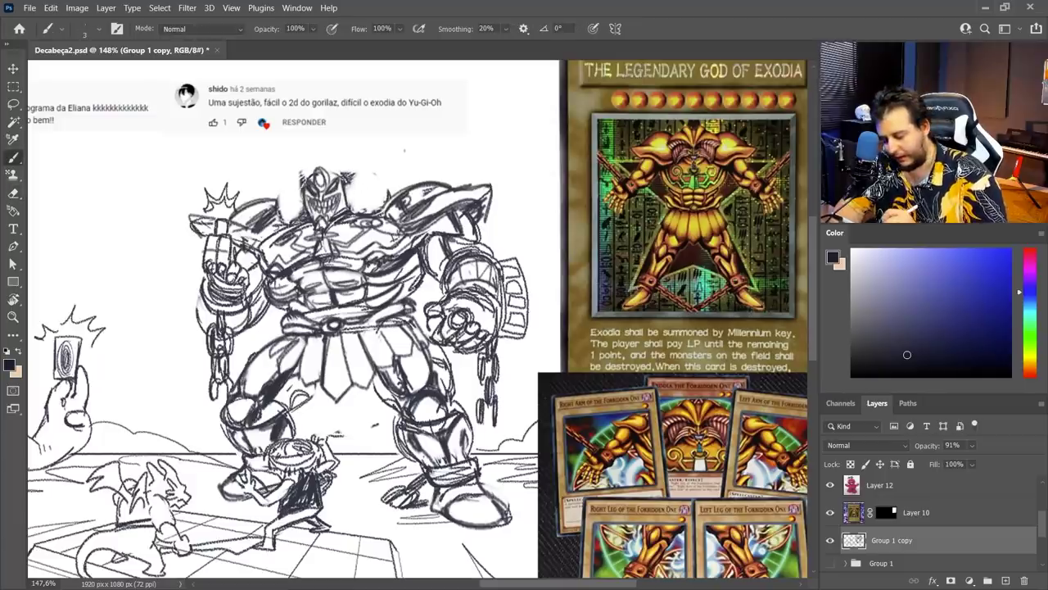
- Clean up the stray lines beside the giant's face and draw long curved headdress flaps framing it on both sides
{"action": "key", "text": "e"}
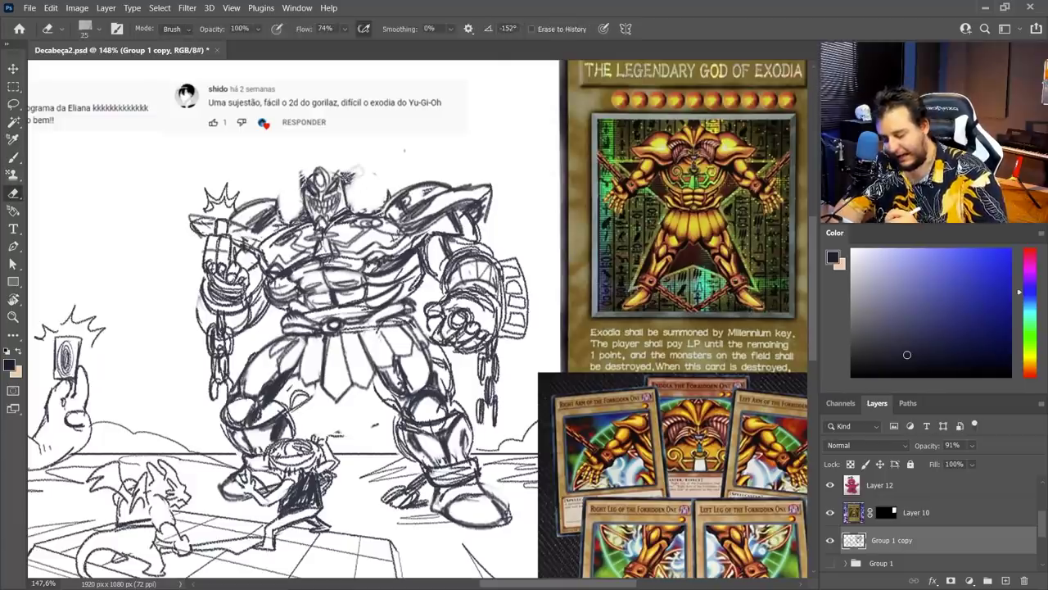
{"action": "key", "text": "b"}
{"action": "mouse_move", "coordinate": [348, 170]}
{"action": "left_mouse_down"}
{"action": "mouse_move", "coordinate": [359, 185]}
{"action": "mouse_move", "coordinate": [365, 170]}
{"action": "mouse_move", "coordinate": [382, 221]}
{"action": "left_mouse_up"}
{"action": "left_click_drag", "start_coordinate": [302, 172], "coordinate": [278, 236]}
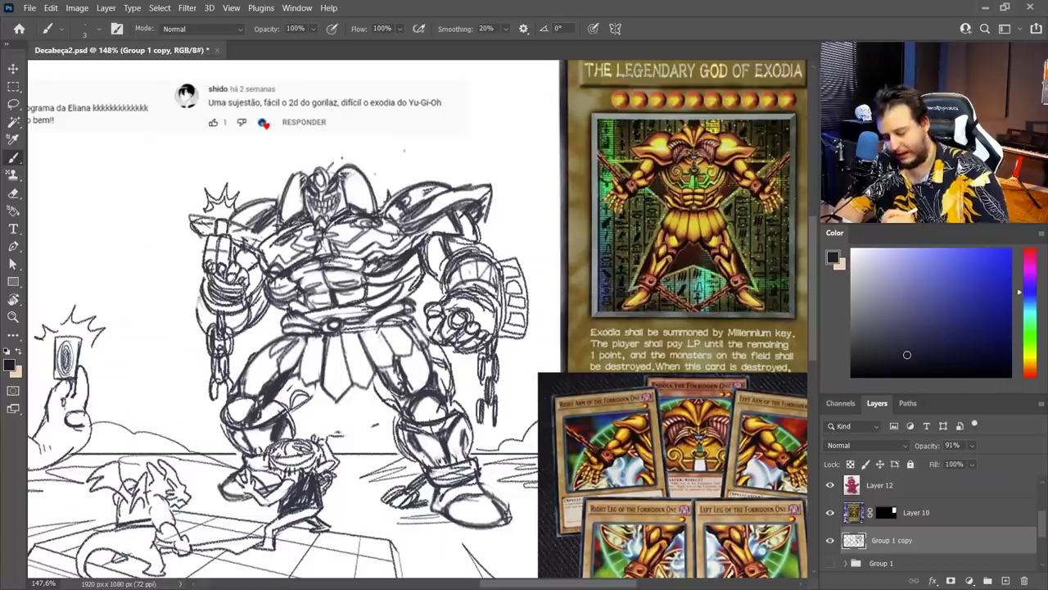
{"action": "left_click_drag", "start_coordinate": [328, 168], "coordinate": [392, 154]}
{"action": "left_click_drag", "start_coordinate": [262, 193], "coordinate": [316, 155]}
{"action": "left_click_drag", "start_coordinate": [377, 168], "coordinate": [389, 214]}
{"action": "key", "text": "e"}
{"action": "left_click_drag", "start_coordinate": [258, 180], "coordinate": [276, 167]}
{"action": "mouse_move", "coordinate": [263, 215]}
{"action": "left_mouse_down"}
{"action": "mouse_move", "coordinate": [278, 200]}
{"action": "mouse_move", "coordinate": [272, 221]}
{"action": "left_mouse_up"}
{"action": "key", "text": "b"}
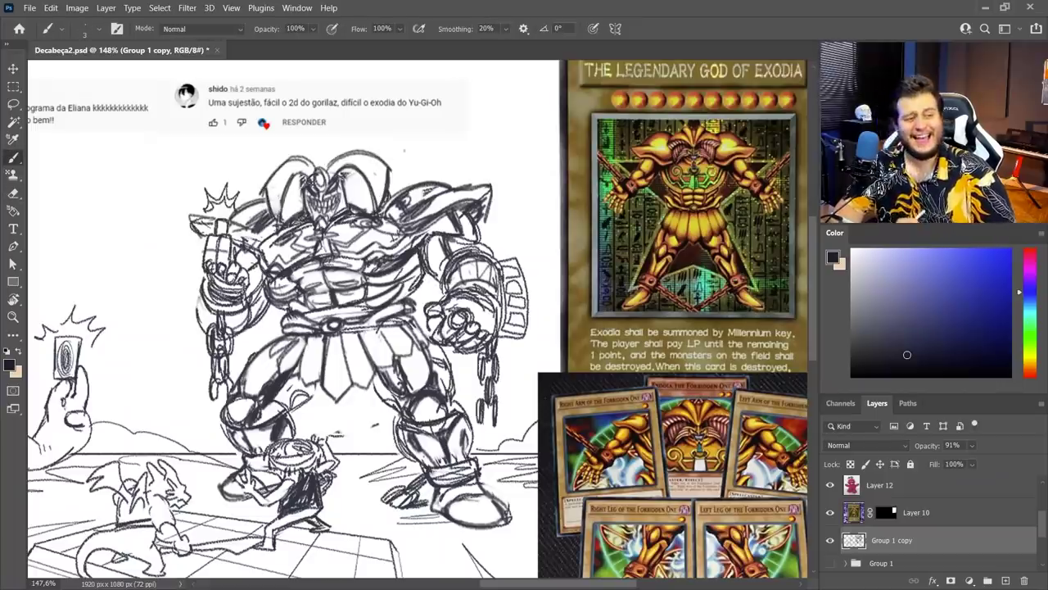
- Extend the giant's headdress with a swept-back, pointed crest arching out over both sides of the head
{"action": "mouse_move", "coordinate": [336, 152]}
{"action": "left_mouse_down"}
{"action": "mouse_move", "coordinate": [397, 135]}
{"action": "mouse_move", "coordinate": [419, 164]}
{"action": "mouse_move", "coordinate": [402, 142]}
{"action": "mouse_move", "coordinate": [365, 147]}
{"action": "mouse_move", "coordinate": [421, 141]}
{"action": "left_mouse_up"}
{"action": "key", "text": "e"}
{"action": "key", "text": "b"}
{"action": "left_click_drag", "start_coordinate": [398, 152], "coordinate": [424, 168]}
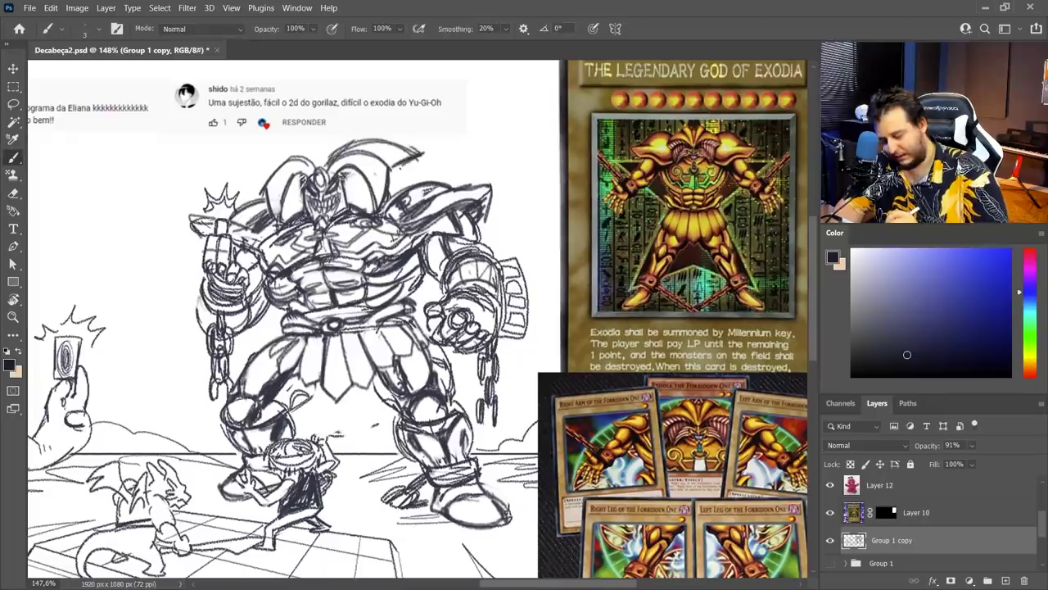
{"action": "left_click_drag", "start_coordinate": [316, 149], "coordinate": [248, 182]}
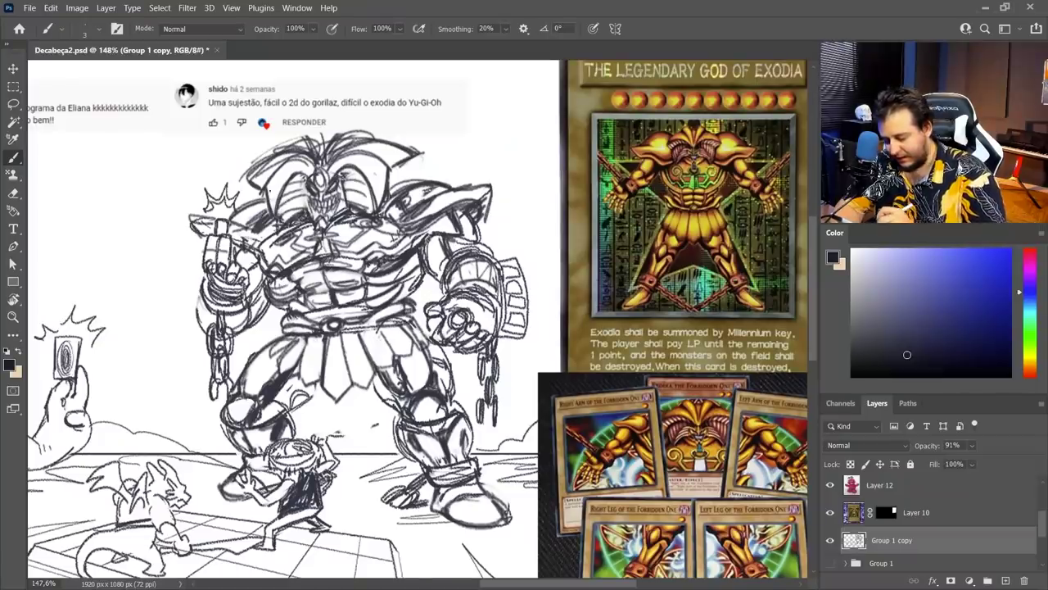
- Fill the giant's headdress flaps and crest with curved stripes and shading lines
{"action": "mouse_move", "coordinate": [329, 170]}
{"action": "left_mouse_down"}
{"action": "mouse_move", "coordinate": [337, 157]}
{"action": "mouse_move", "coordinate": [382, 186]}
{"action": "left_mouse_up"}
{"action": "left_click_drag", "start_coordinate": [372, 146], "coordinate": [395, 157]}
{"action": "mouse_move", "coordinate": [257, 172]}
{"action": "left_mouse_down"}
{"action": "mouse_move", "coordinate": [271, 180]}
{"action": "mouse_move", "coordinate": [377, 141]}
{"action": "mouse_move", "coordinate": [421, 164]}
{"action": "left_mouse_up"}
{"action": "mouse_move", "coordinate": [390, 162]}
{"action": "left_mouse_down"}
{"action": "mouse_move", "coordinate": [411, 180]}
{"action": "mouse_move", "coordinate": [385, 131]}
{"action": "mouse_move", "coordinate": [370, 147]}
{"action": "mouse_move", "coordinate": [387, 154]}
{"action": "left_mouse_up"}
{"action": "key", "text": "ctrl+z"}
{"action": "left_click_drag", "start_coordinate": [372, 149], "coordinate": [358, 144]}
- Erase parts of the giant's two shoulder pads and redraw their upper contours fuller and more rounded
{"action": "left_click_drag", "start_coordinate": [385, 194], "coordinate": [438, 173]}
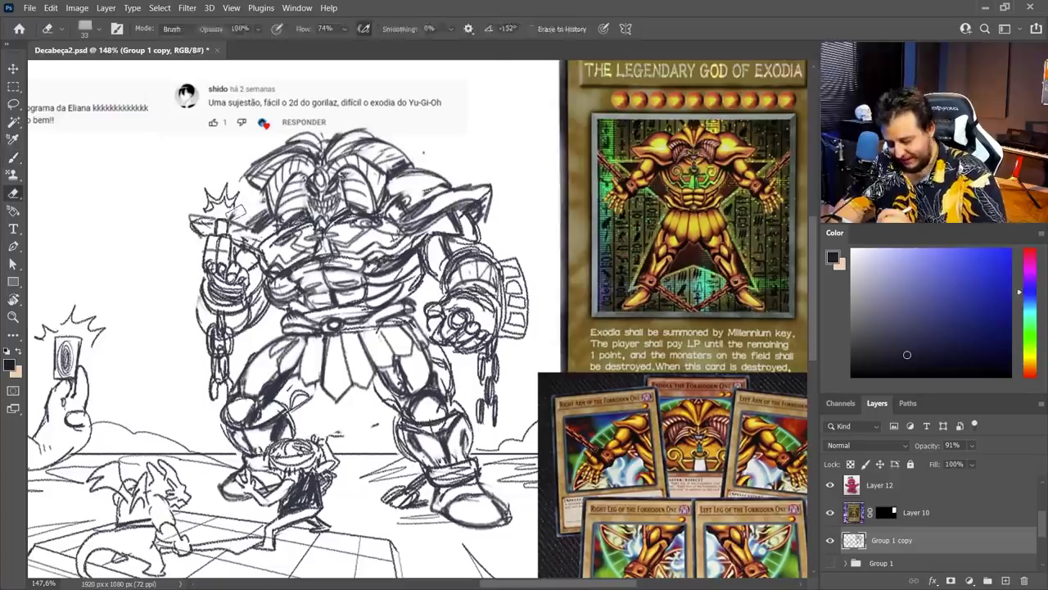
{"action": "left_click_drag", "start_coordinate": [228, 205], "coordinate": [247, 186]}
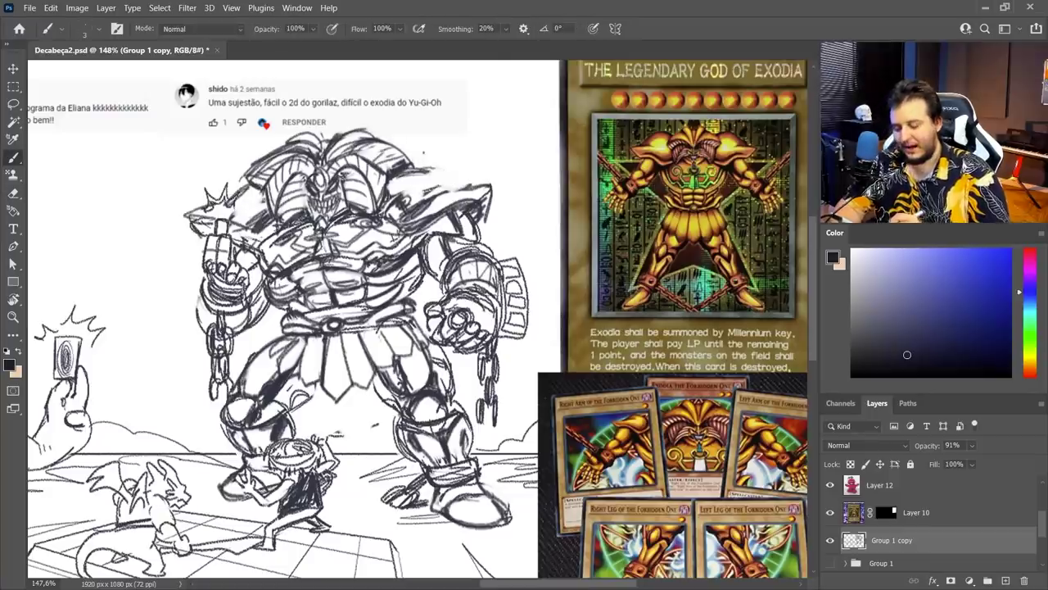
{"action": "mouse_move", "coordinate": [410, 187]}
{"action": "left_mouse_down"}
{"action": "mouse_move", "coordinate": [462, 163]}
{"action": "mouse_move", "coordinate": [478, 176]}
{"action": "left_mouse_up"}
{"action": "left_click_drag", "start_coordinate": [459, 201], "coordinate": [475, 181]}
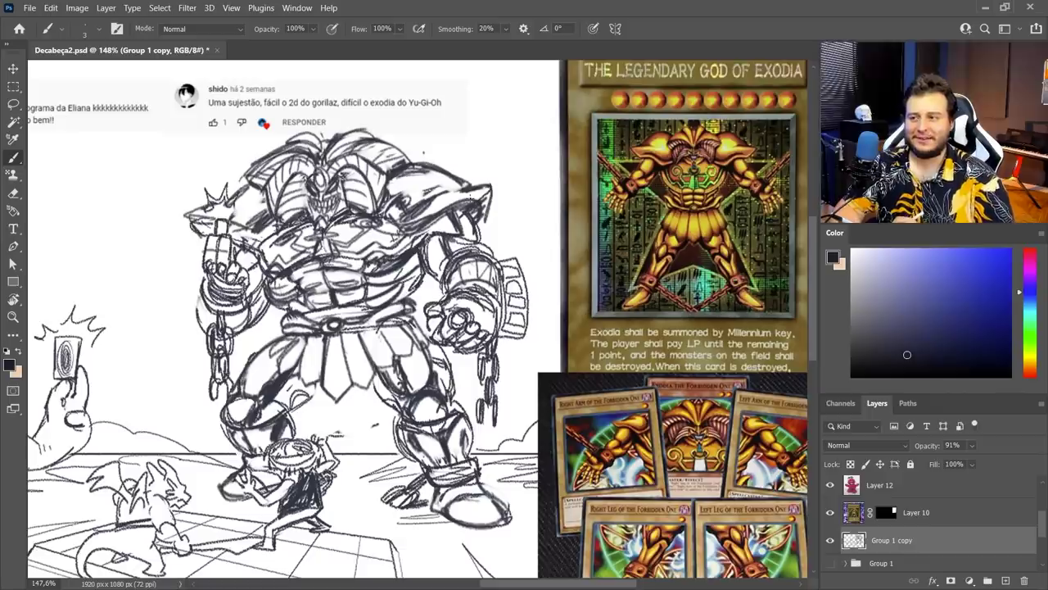
- Add vertical pleat lines to the giant's skirt below the belt
{"action": "left_click_drag", "start_coordinate": [409, 328], "coordinate": [432, 290]}
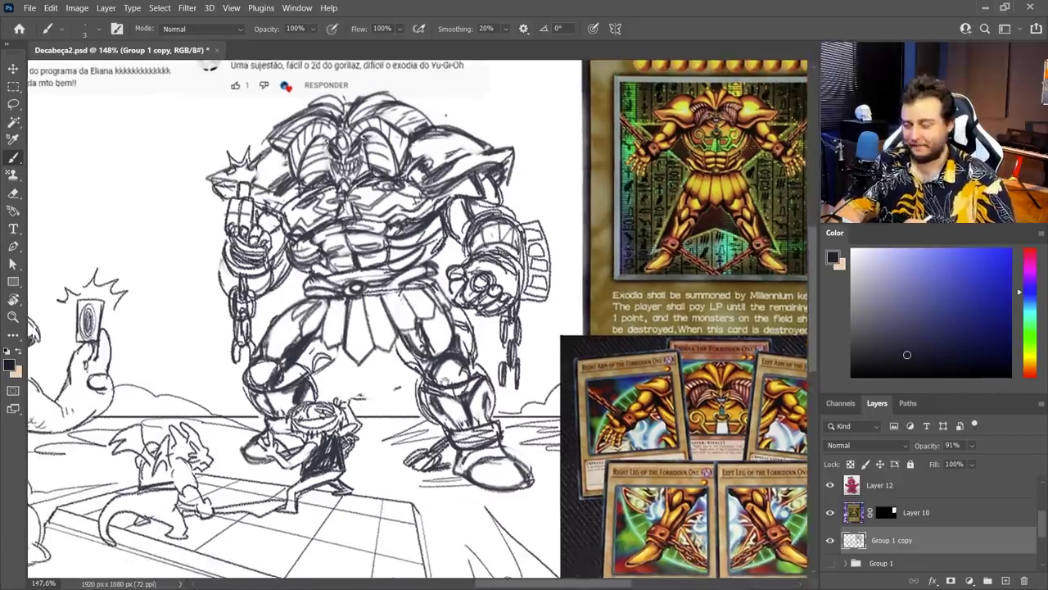
{"action": "left_click_drag", "start_coordinate": [348, 329], "coordinate": [362, 362]}
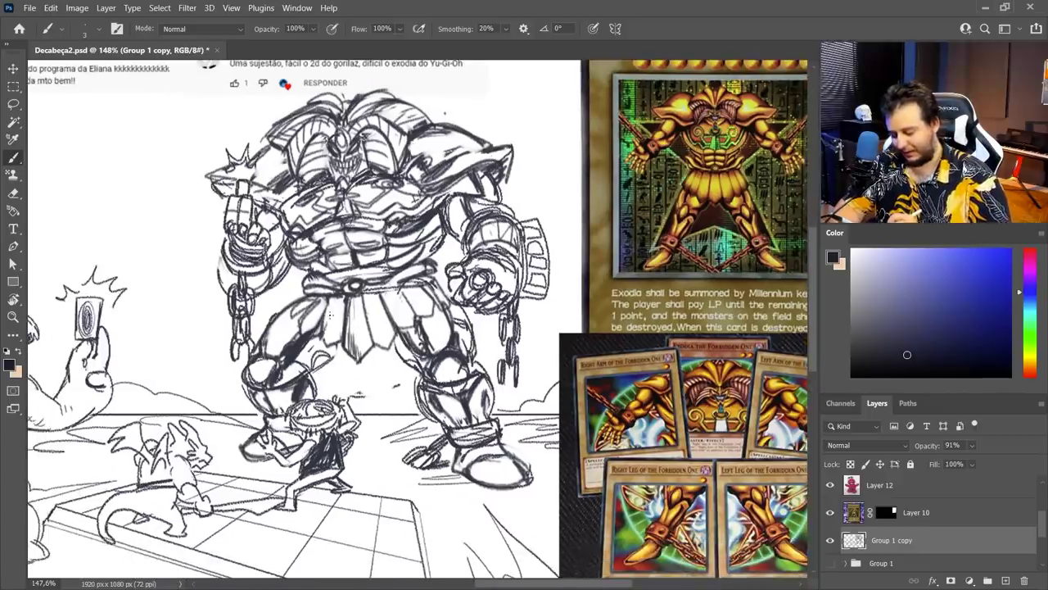
{"action": "left_click_drag", "start_coordinate": [329, 323], "coordinate": [326, 344]}
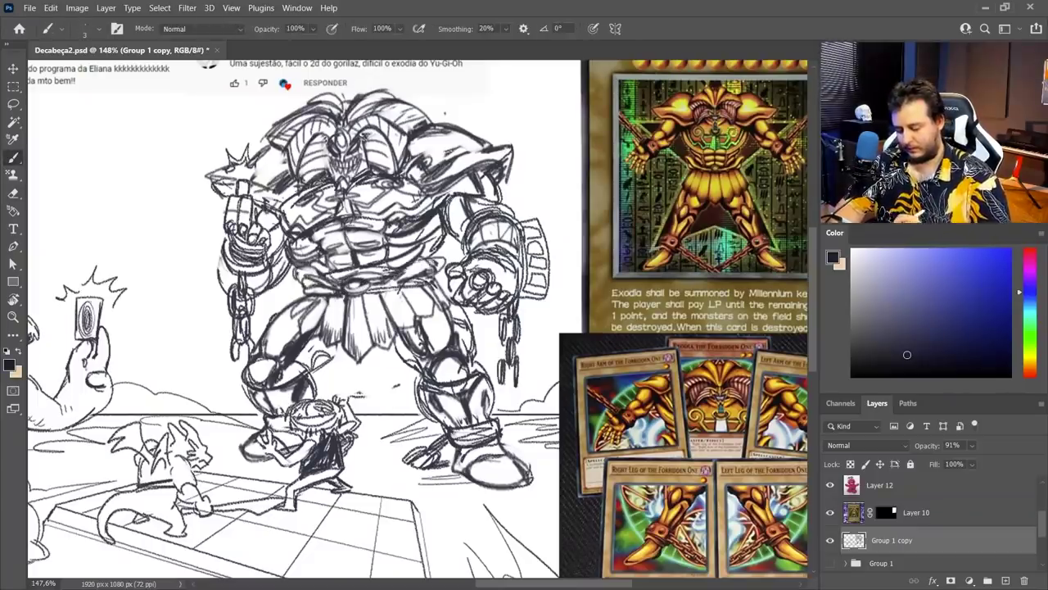
- Erase the spiky tufts above the moustached puppet's eyes with a 36 px eraser
{"action": "key", "text": "z"}
{"action": "left_click_drag", "start_coordinate": [352, 352], "coordinate": [323, 354]}
{"action": "key", "text": "ctrl+1"}
{"action": "key", "text": "b"}
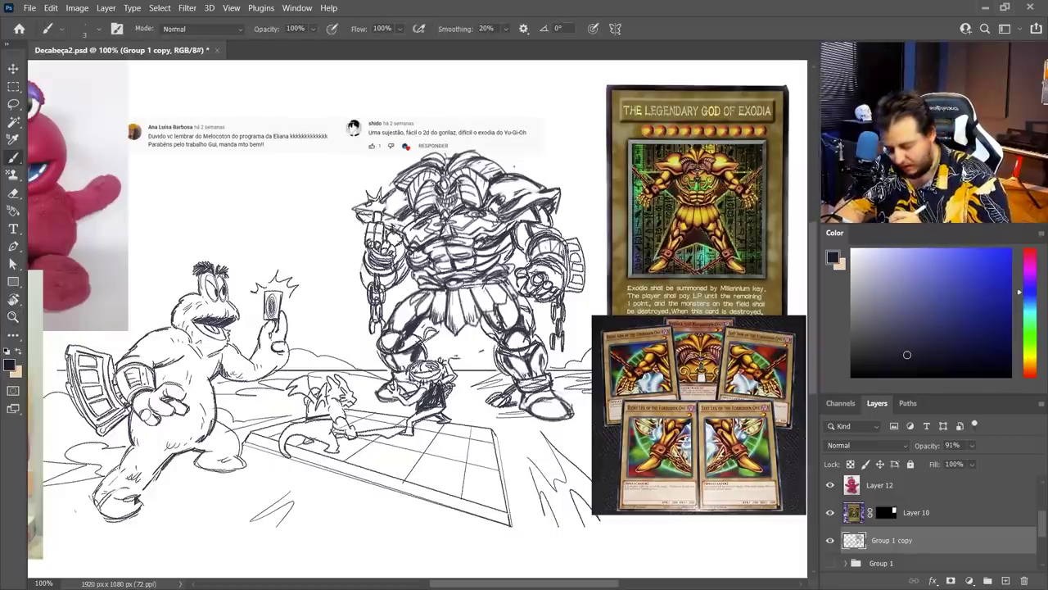
{"action": "mouse_move", "coordinate": [431, 188]}
{"action": "left_mouse_down"}
{"action": "mouse_move", "coordinate": [436, 203]}
{"action": "mouse_move", "coordinate": [616, 167]}
{"action": "left_mouse_up"}
{"action": "key", "text": "e"}
{"action": "right_click", "coordinate": [426, 183]}
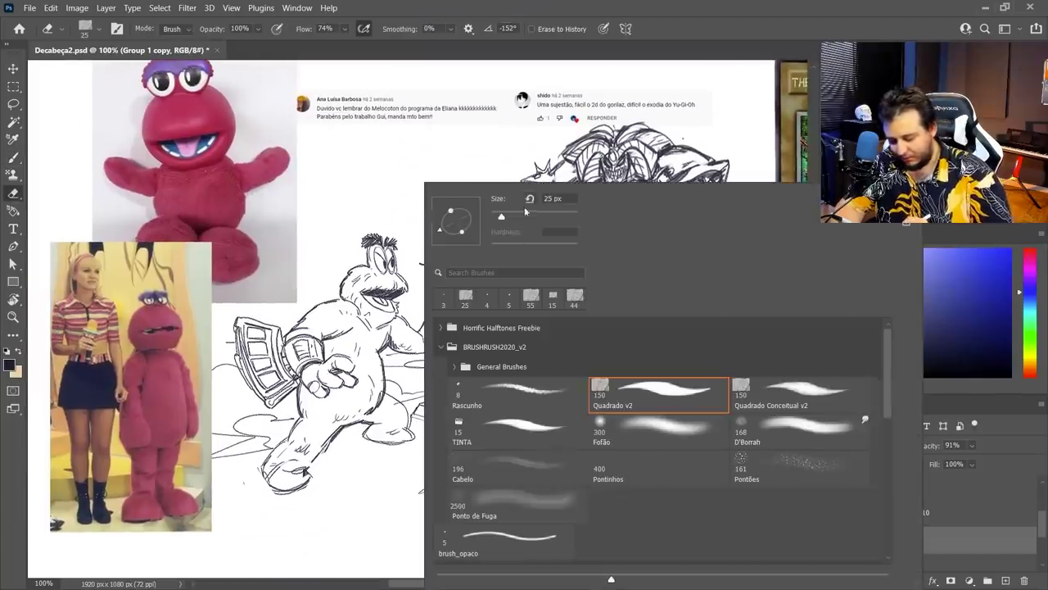
{"action": "left_click_drag", "start_coordinate": [502, 215], "coordinate": [505, 215]}
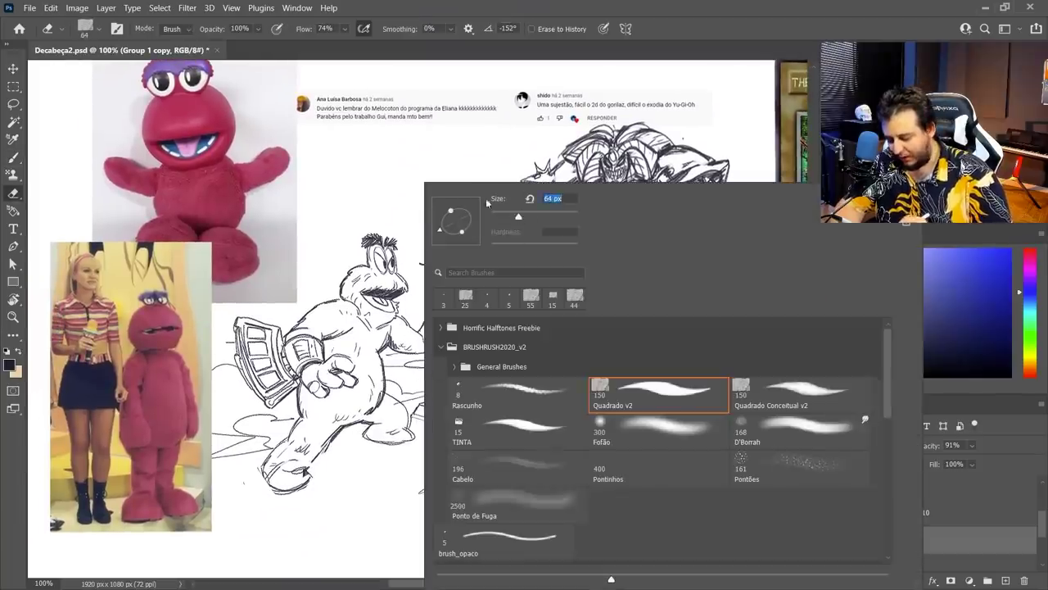
{"action": "left_click", "coordinate": [414, 157]}
{"action": "right_click", "coordinate": [396, 184]}
{"action": "key", "text": "Return"}
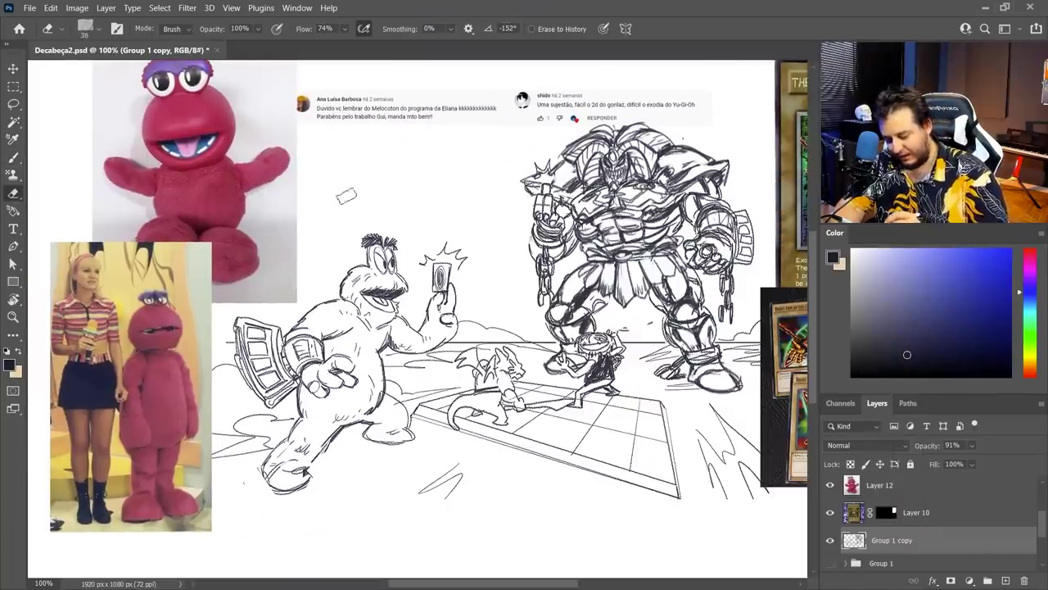
- Draw thick, dark, angled eyebrows above the puppet's eyes and darken the eye outlines
{"action": "key", "text": "b"}
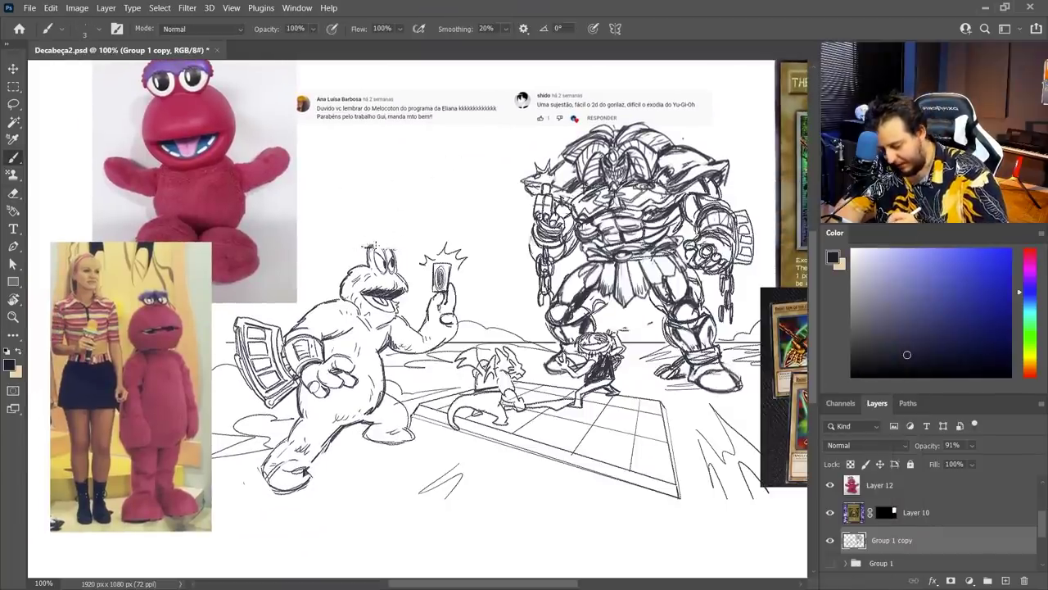
{"action": "mouse_move", "coordinate": [370, 246]}
{"action": "left_mouse_down"}
{"action": "mouse_move", "coordinate": [393, 249]}
{"action": "mouse_move", "coordinate": [383, 244]}
{"action": "left_mouse_up"}
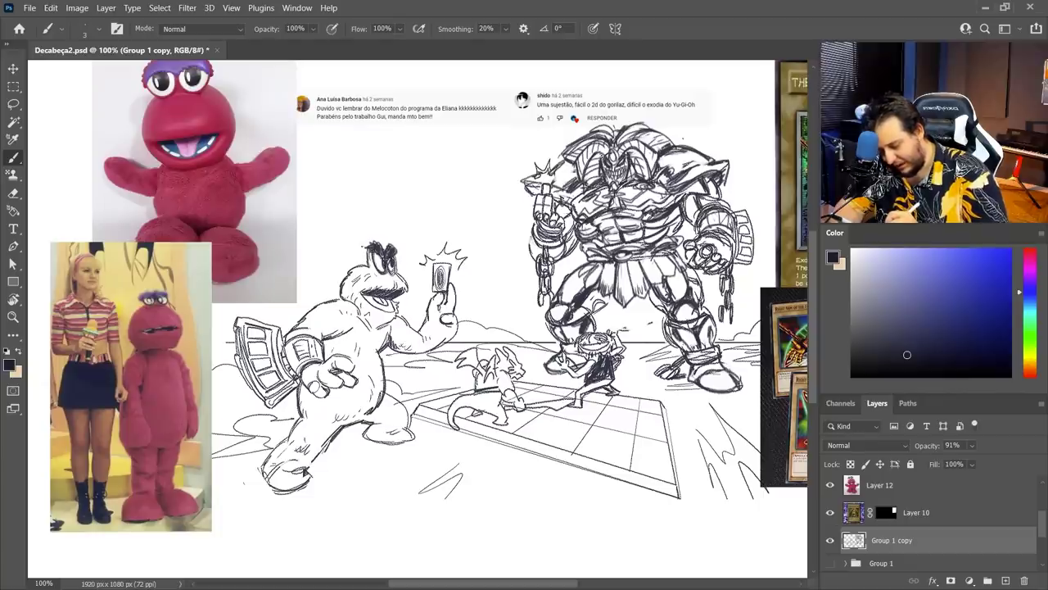
{"action": "left_click_drag", "start_coordinate": [382, 268], "coordinate": [391, 253]}
- Set the eraser to 6 px with 100% flow for detail work on the puppet's face
{"action": "scroll", "coordinate": [393, 241], "scroll_direction": "up", "scroll_amount": 3}
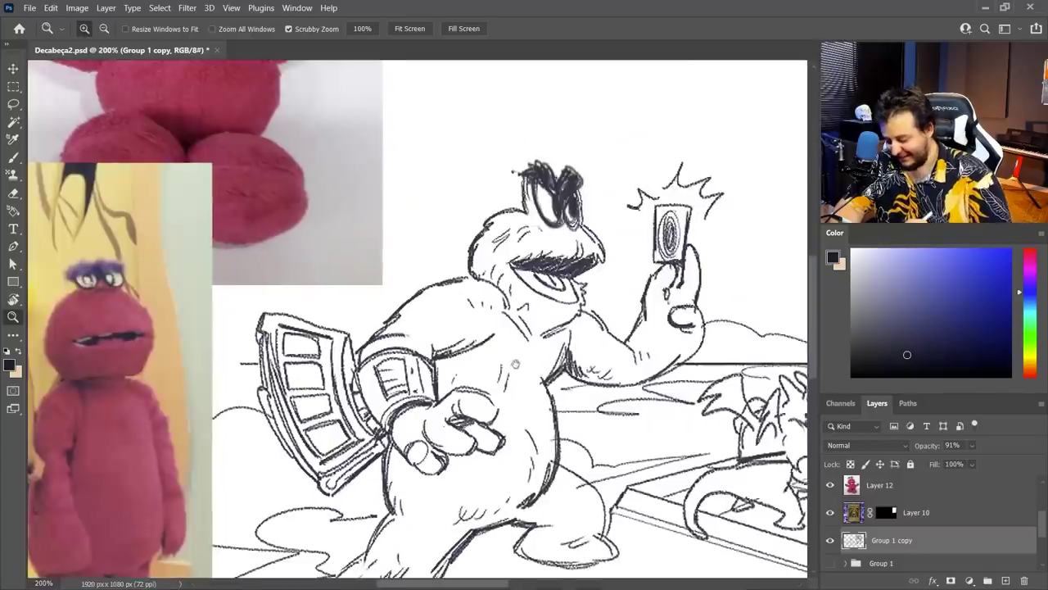
{"action": "key", "text": "e"}
{"action": "right_click", "coordinate": [484, 189]}
{"action": "left_click", "coordinate": [547, 212]}
{"action": "type", "text": "6"}
{"action": "key", "text": "Return"}
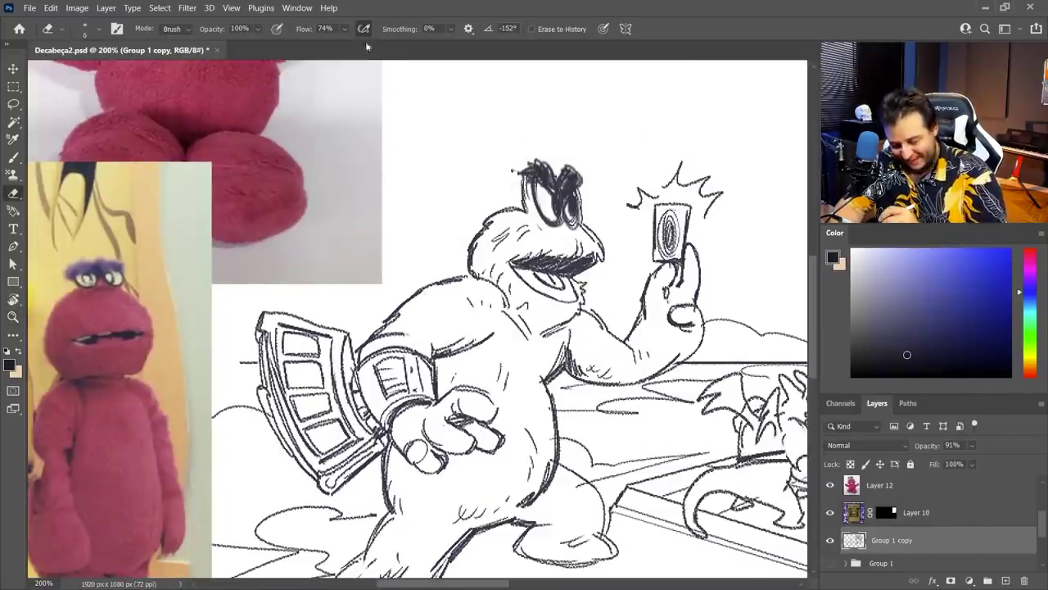
{"action": "left_click", "coordinate": [345, 28]}
{"action": "left_click_drag", "start_coordinate": [360, 48], "coordinate": [382, 48]}
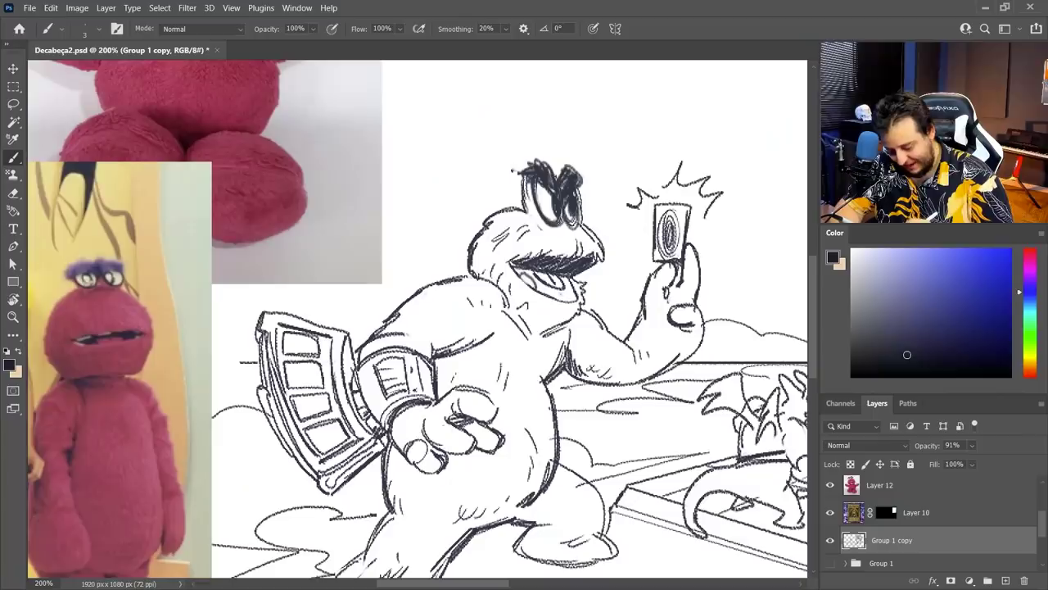
- Trim the puppet's moustache with the eraser and redraw the open mouth with teeth
{"action": "key", "text": "e"}
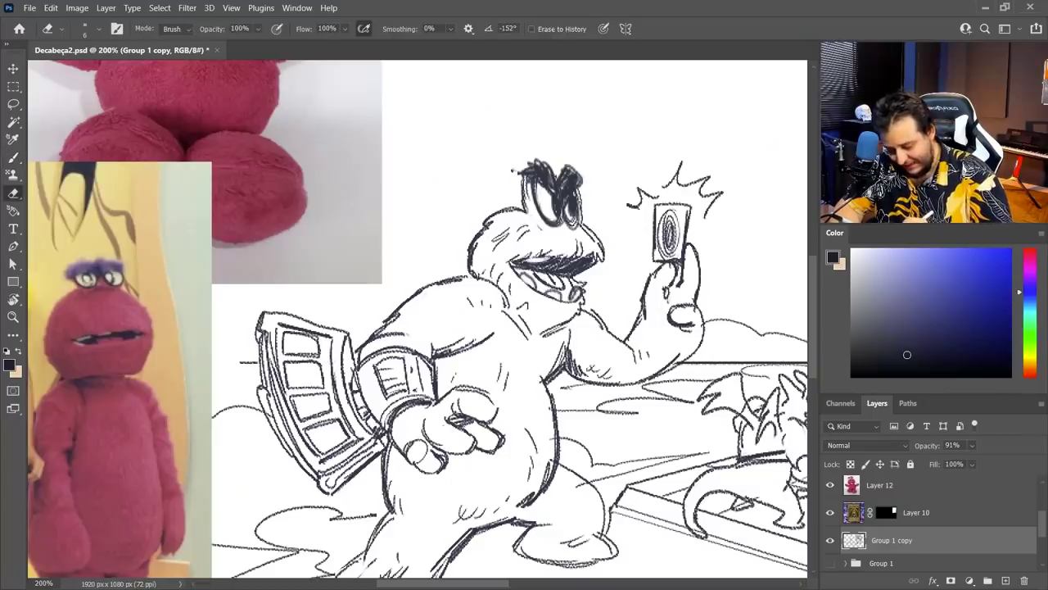
{"action": "key", "text": "b"}
{"action": "key", "text": "e"}
{"action": "key", "text": "b"}
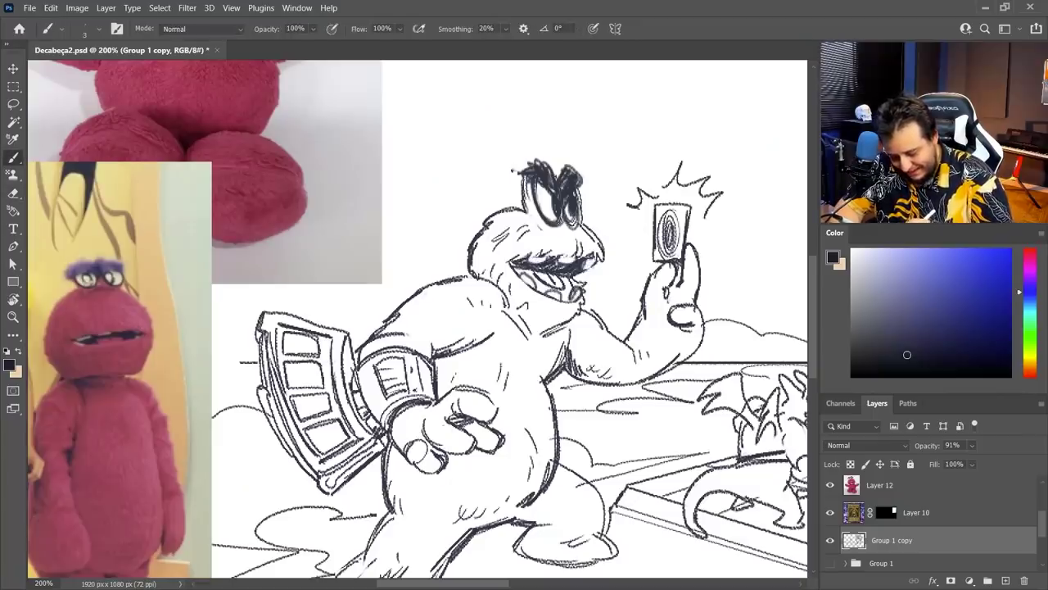
{"action": "key", "text": "e"}
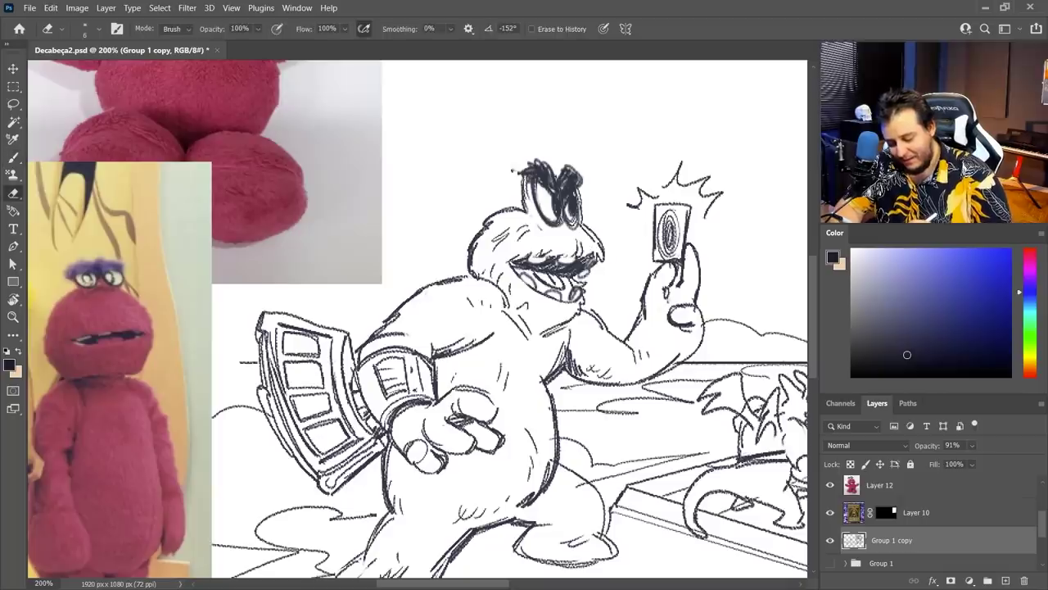
{"action": "key", "text": "b"}
- Erase the fingers of the puppet's lowered hand with the Quadrado v2 eraser and redraw it as a rounded mitten
{"action": "key", "text": "z"}
{"action": "key", "text": "ctrl+1"}
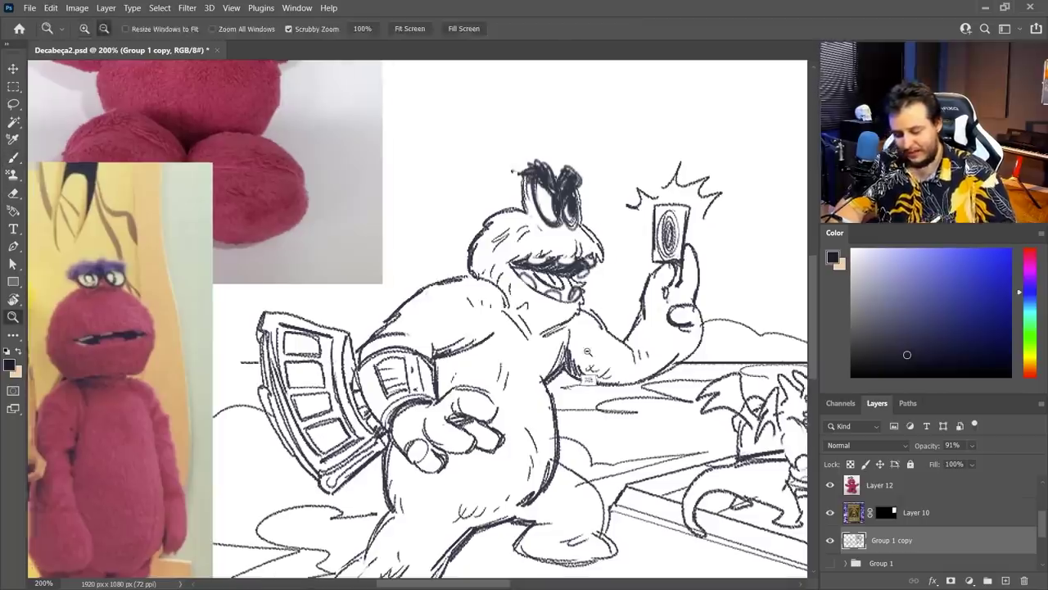
{"action": "key", "text": "e"}
{"action": "right_click", "coordinate": [547, 181]}
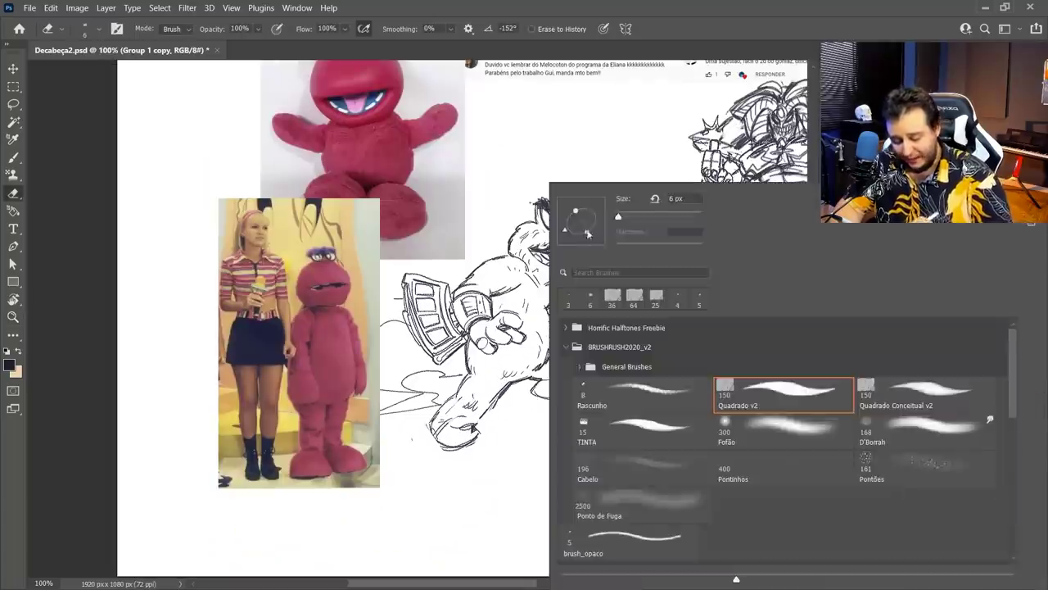
{"action": "left_click", "coordinate": [783, 399]}
{"action": "mouse_move", "coordinate": [490, 328]}
{"action": "left_mouse_down"}
{"action": "mouse_move", "coordinate": [506, 344]}
{"action": "mouse_move", "coordinate": [509, 336]}
{"action": "mouse_move", "coordinate": [508, 352]}
{"action": "mouse_move", "coordinate": [516, 323]}
{"action": "left_mouse_up"}
{"action": "key", "text": "b"}
{"action": "key", "text": "e"}
{"action": "key", "text": "b"}
{"action": "key", "text": "e"}
- Erase the puppet's front and back feet and redraw them as smooth, rounded plush feet
{"action": "mouse_move", "coordinate": [418, 425]}
{"action": "left_mouse_down"}
{"action": "mouse_move", "coordinate": [438, 414]}
{"action": "mouse_move", "coordinate": [460, 452]}
{"action": "mouse_move", "coordinate": [425, 451]}
{"action": "left_mouse_up"}
{"action": "key", "text": "b"}
{"action": "key", "text": "e"}
{"action": "key", "text": "b"}
{"action": "mouse_move", "coordinate": [480, 426]}
{"action": "left_mouse_down"}
{"action": "mouse_move", "coordinate": [434, 451]}
{"action": "mouse_move", "coordinate": [478, 458]}
{"action": "mouse_move", "coordinate": [492, 447]}
{"action": "left_mouse_up"}
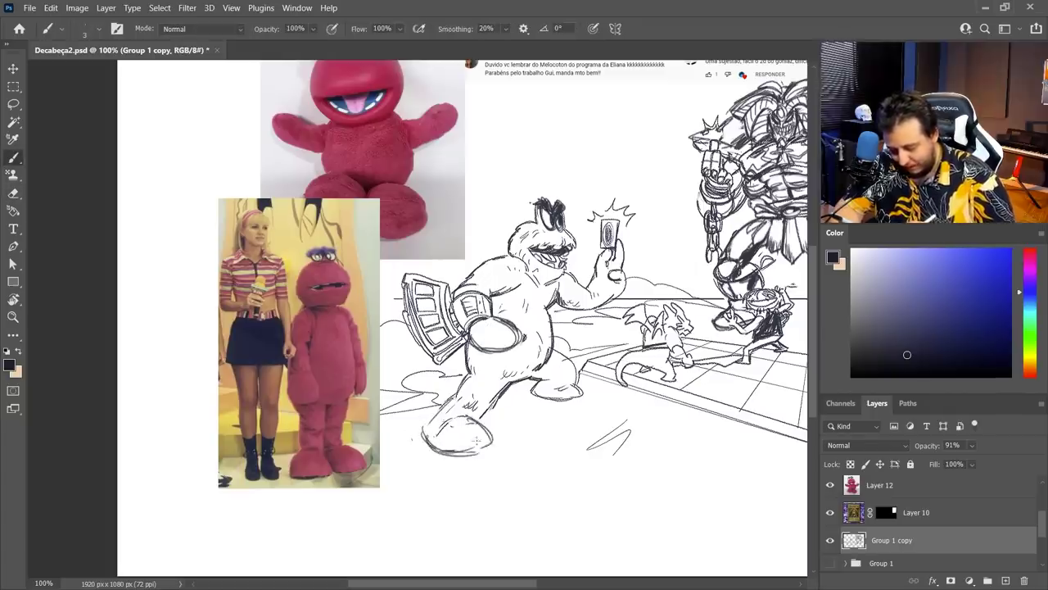
{"action": "key", "text": "e"}
{"action": "key", "text": "b"}
{"action": "left_click_drag", "start_coordinate": [532, 382], "coordinate": [586, 405]}
{"action": "key", "text": "e"}
{"action": "key", "text": "b"}
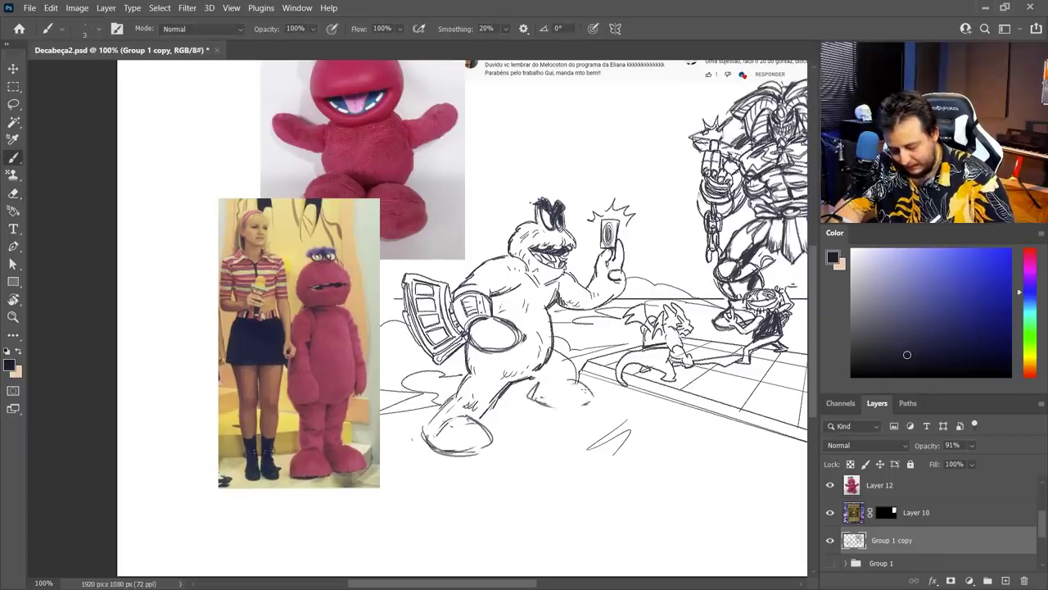
- Erase the fingers of the puppet's raised hand and redraw it as a rounded mitten holding the card
{"action": "key", "text": "e"}
{"action": "mouse_move", "coordinate": [589, 250]}
{"action": "left_mouse_down"}
{"action": "mouse_move", "coordinate": [627, 286]}
{"action": "mouse_move", "coordinate": [601, 273]}
{"action": "mouse_move", "coordinate": [629, 262]}
{"action": "mouse_move", "coordinate": [626, 298]}
{"action": "mouse_move", "coordinate": [622, 277]}
{"action": "mouse_move", "coordinate": [623, 286]}
{"action": "mouse_move", "coordinate": [591, 272]}
{"action": "left_mouse_up"}
{"action": "key", "text": "b"}
{"action": "key", "text": "e"}
{"action": "key", "text": "b"}
{"action": "key", "text": "e"}
{"action": "key", "text": "b"}
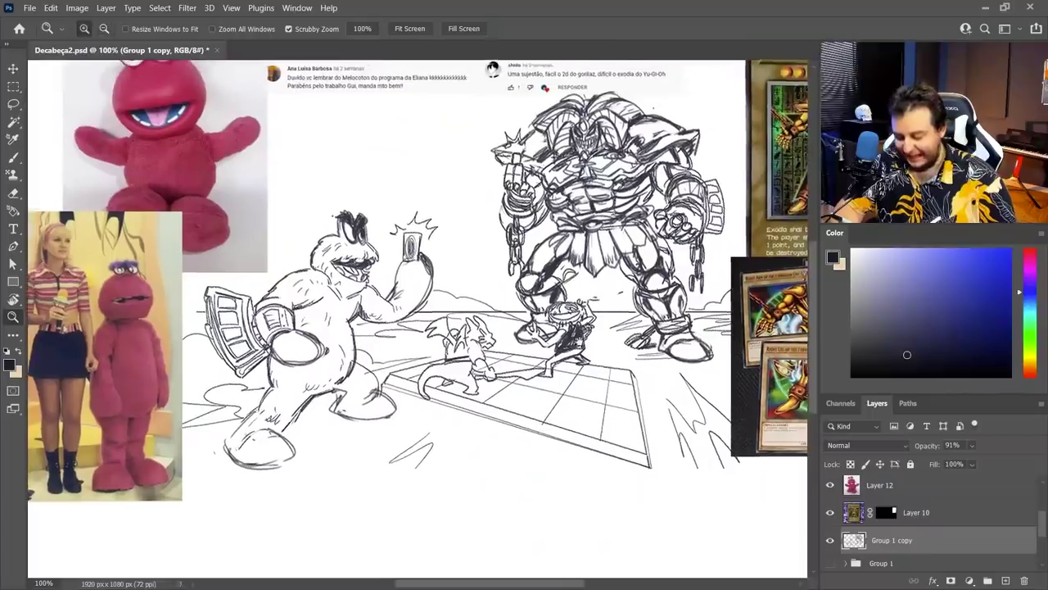
- Make a merged copy of the original Group 1 sketch beneath the Group 1 copy layer
{"action": "key", "text": "b"}
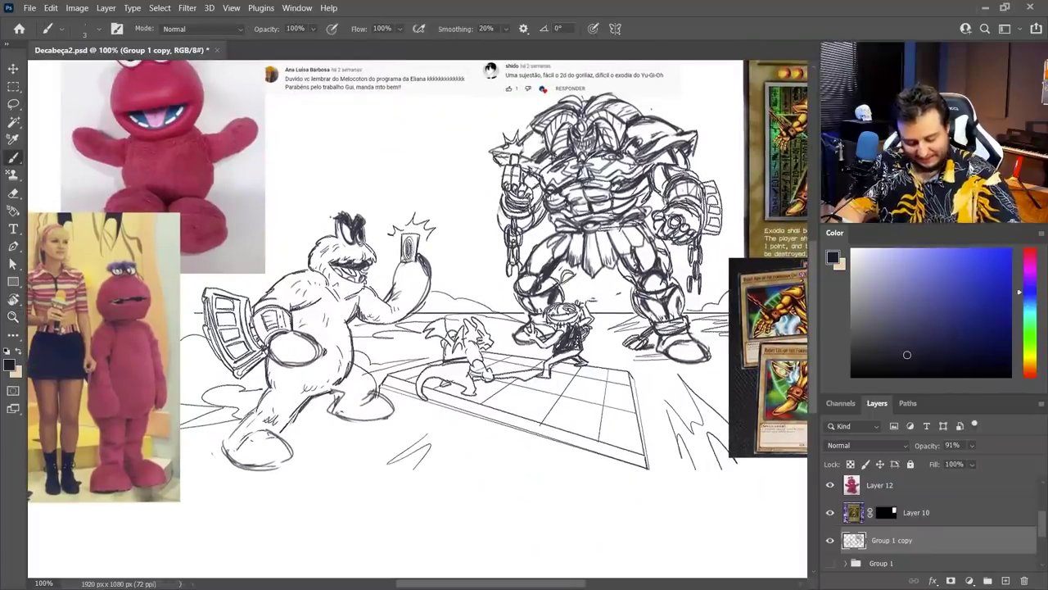
{"action": "key", "text": "ctrl+j"}
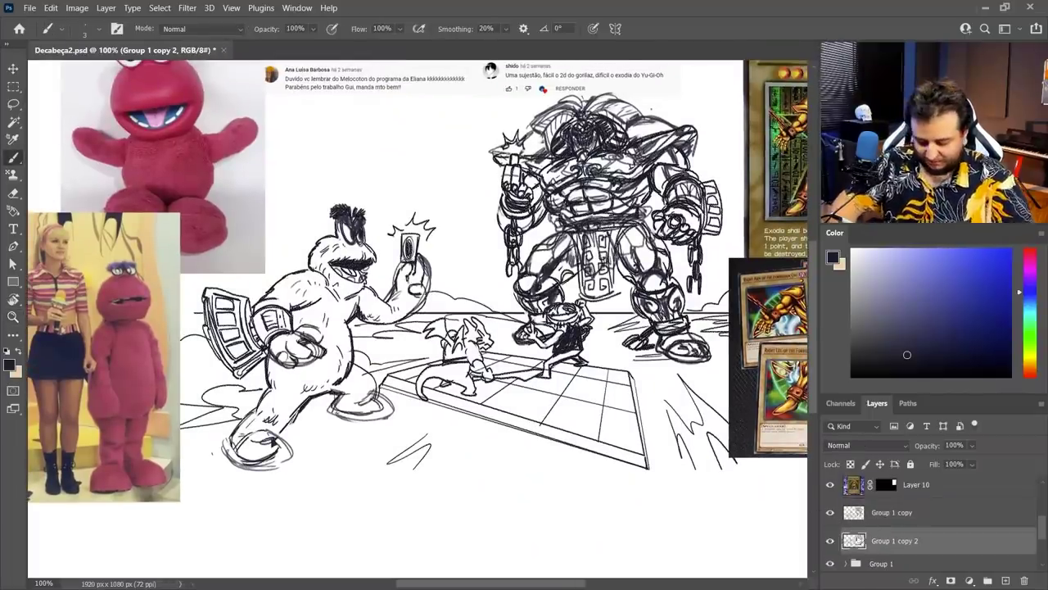
- Compare the original and revised sketches by toggling their visibility, leaving Group 1 and Group 1 copy 2 hidden and Group 1 copy shown
{"action": "left_click", "coordinate": [830, 563]}
{"action": "left_click", "coordinate": [829, 513]}
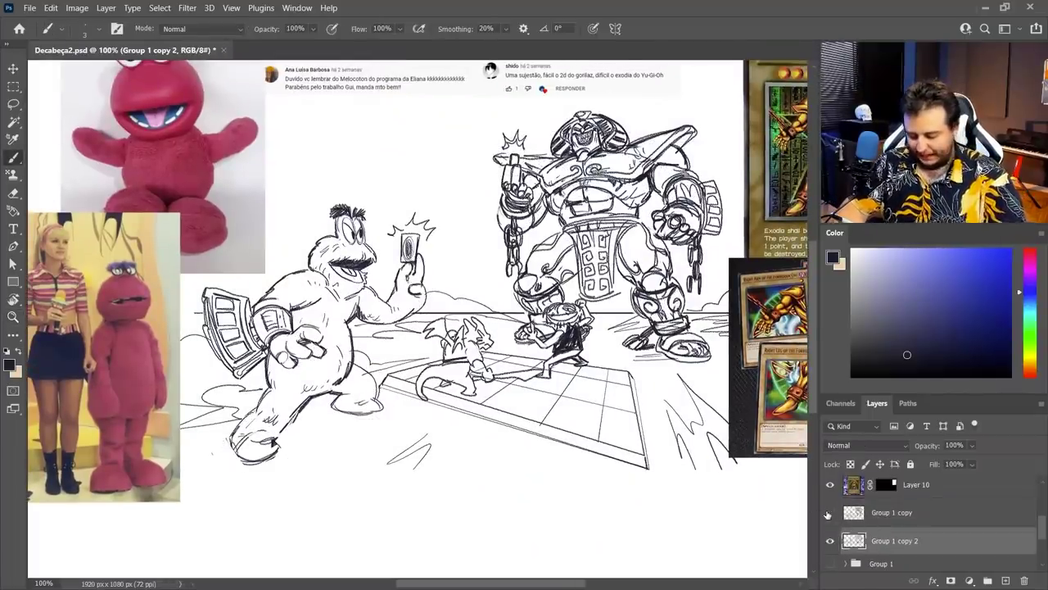
{"action": "left_click", "coordinate": [829, 513]}
{"action": "left_click", "coordinate": [830, 513]}
{"action": "left_click", "coordinate": [830, 541]}
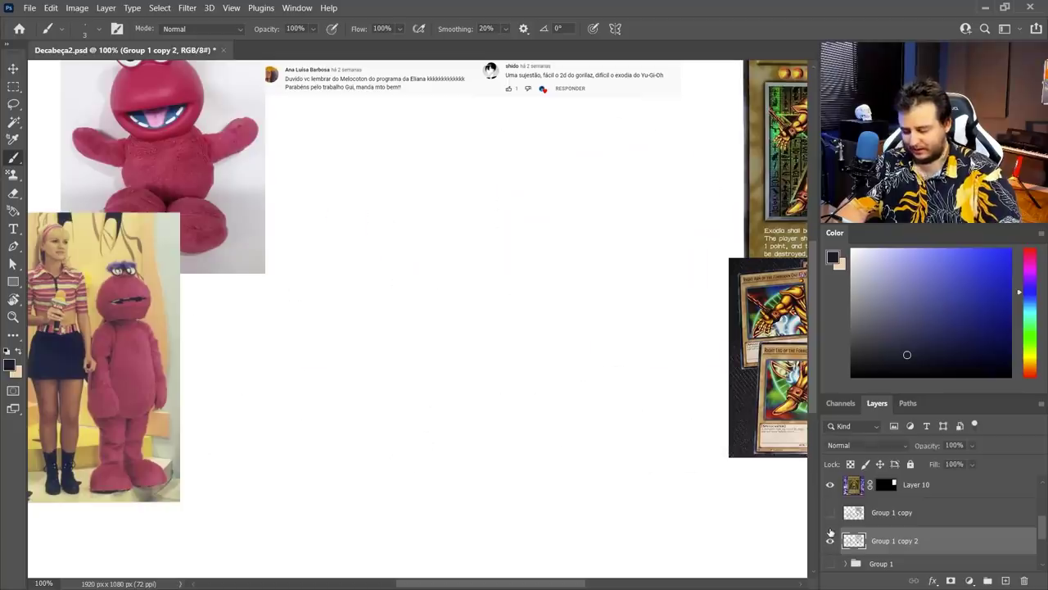
{"action": "left_click", "coordinate": [830, 540]}
{"action": "left_click", "coordinate": [830, 540]}
{"action": "left_click", "coordinate": [830, 513]}
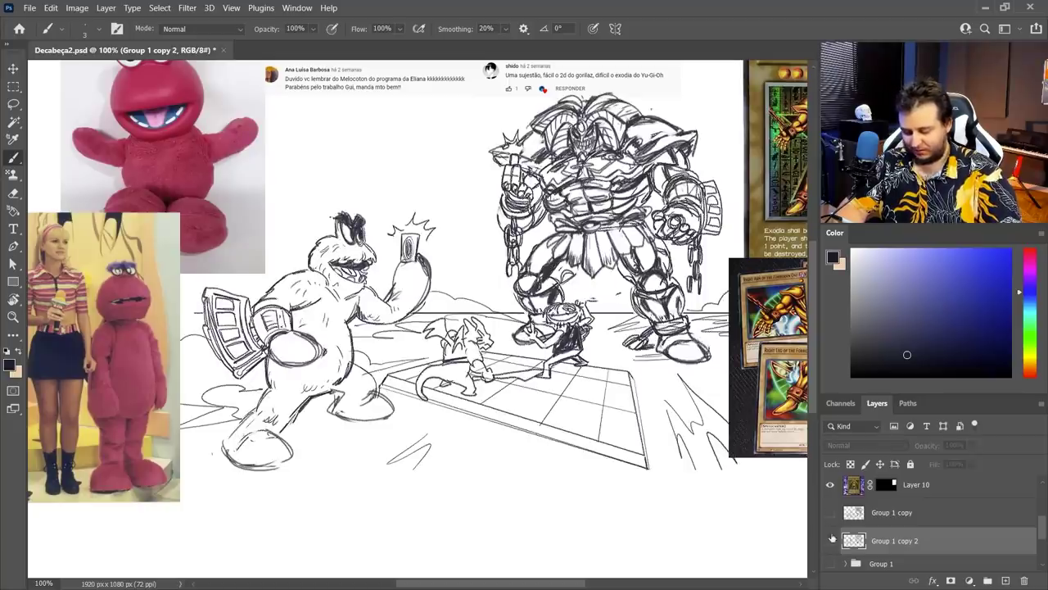
{"action": "left_click", "coordinate": [830, 540]}
{"action": "left_click", "coordinate": [829, 513]}
- Lasso the giant's head on the Group 1 copy layer and skew it slightly with Free Transform
{"action": "left_click", "coordinate": [892, 513]}
{"action": "key", "text": "j"}
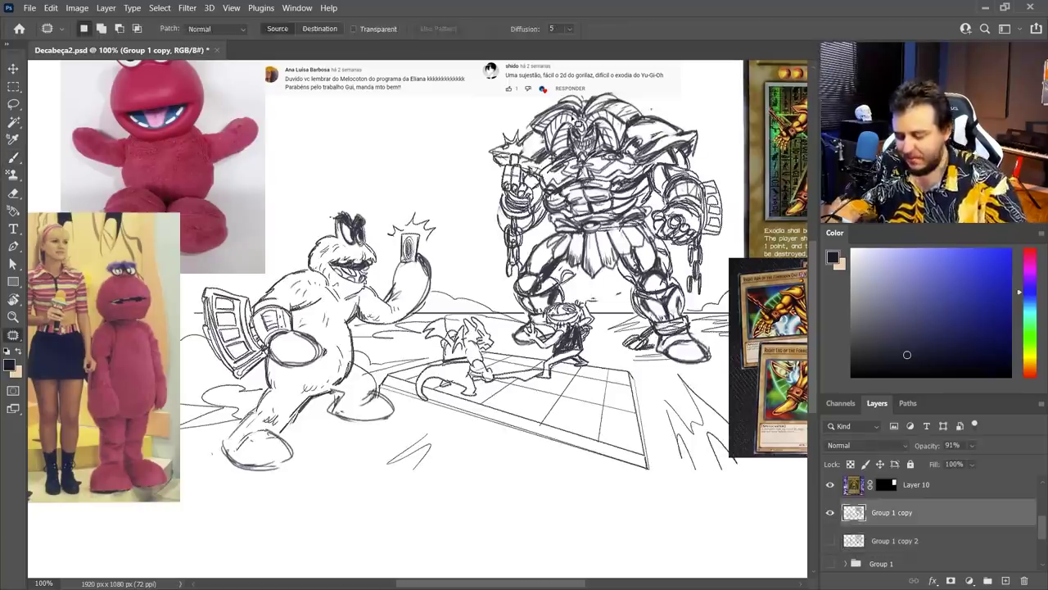
{"action": "key", "text": "l"}
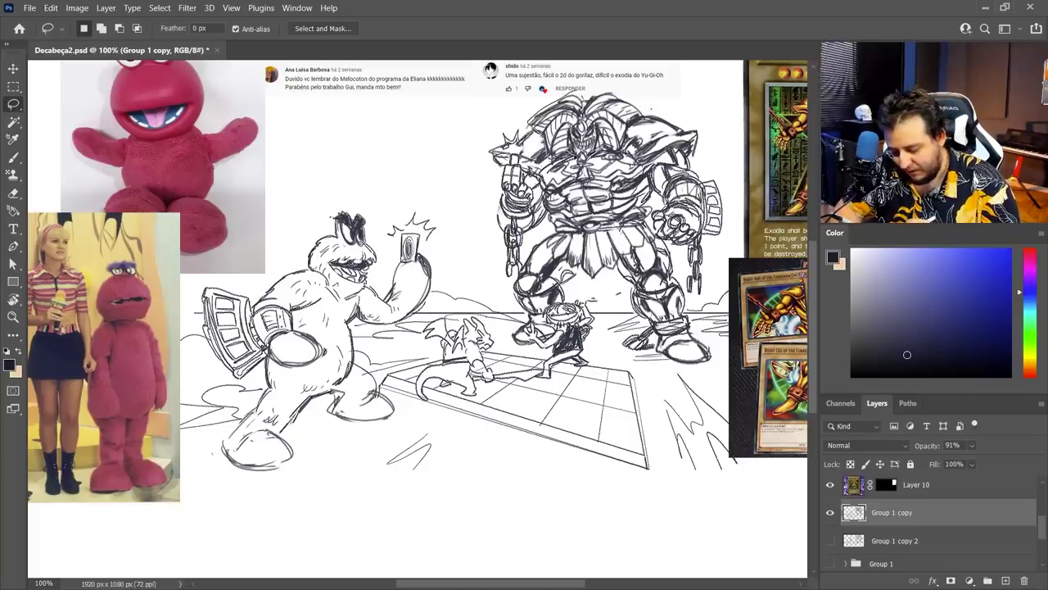
{"action": "left_click_drag", "start_coordinate": [648, 123], "coordinate": [645, 124]}
{"action": "key", "text": "ctrl+t"}
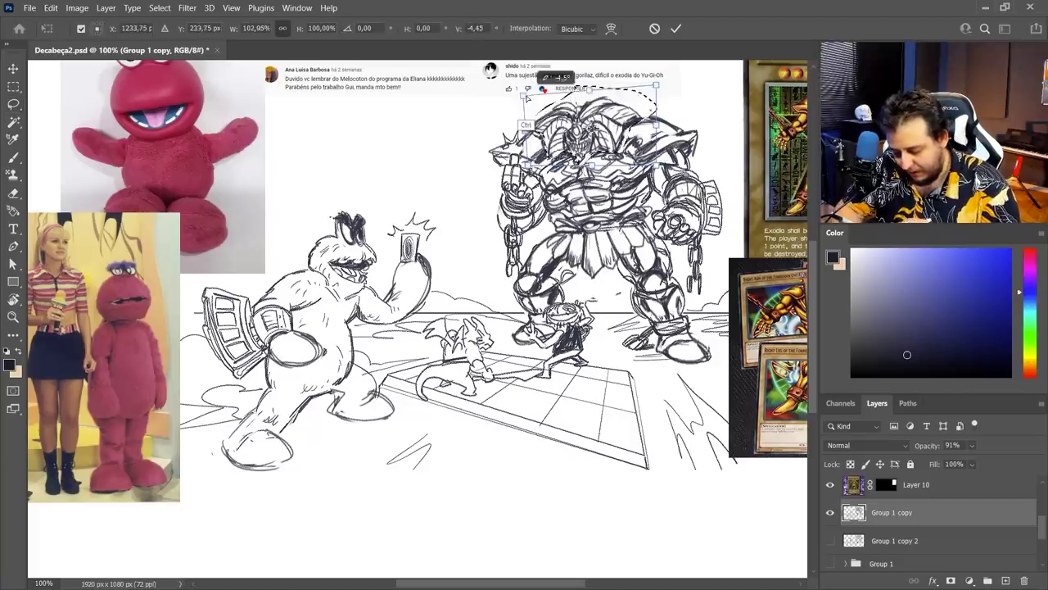
{"action": "left_click_drag", "start_coordinate": [557, 78], "coordinate": [655, 86]}
{"action": "left_click", "coordinate": [676, 27]}
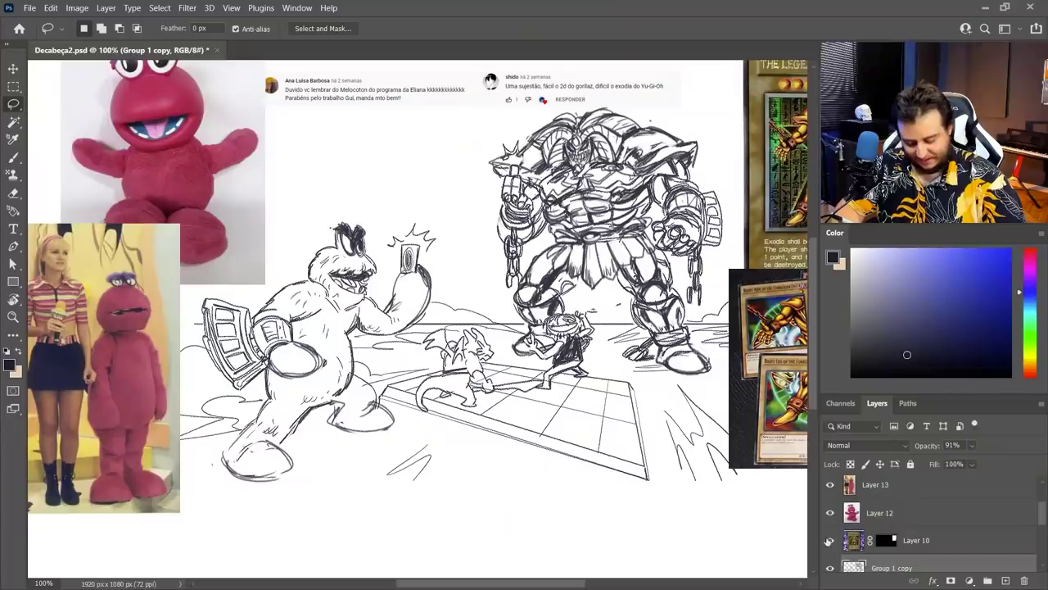
- Hide the reference images on Layers 10, 11, 12 and 13 to review the revised sketch on its own
{"action": "left_click_drag", "start_coordinate": [830, 541], "coordinate": [830, 489]}
{"action": "scroll", "coordinate": [901, 533], "scroll_direction": "up", "scroll_amount": 2}
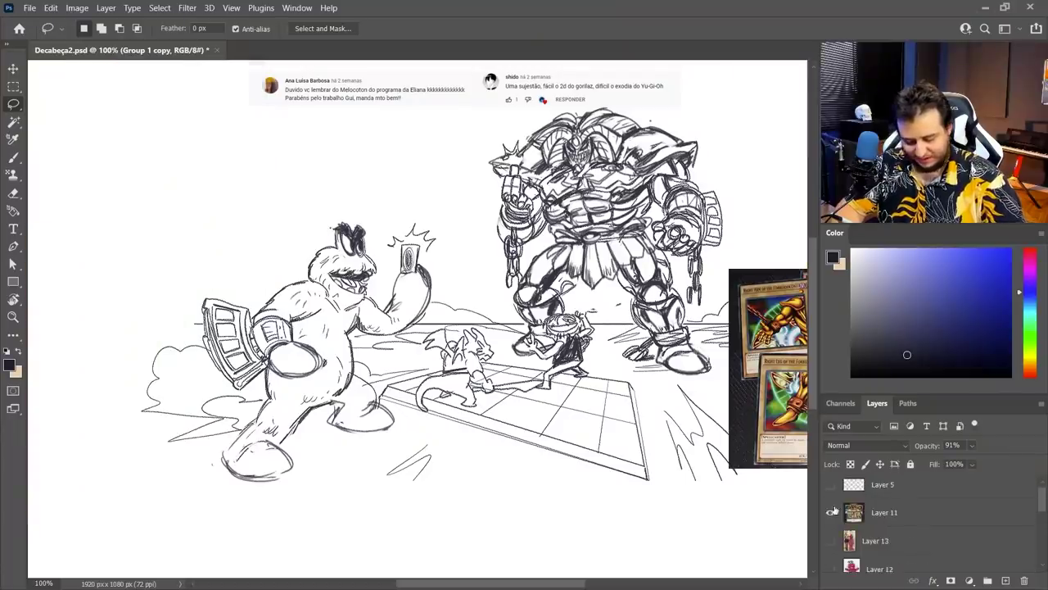
{"action": "left_click", "coordinate": [830, 515]}
{"action": "scroll", "coordinate": [901, 532], "scroll_direction": "down", "scroll_amount": 2}
{"action": "key", "text": "z"}
{"action": "left_click", "coordinate": [500, 275]}
{"action": "scroll", "coordinate": [457, 330], "scroll_direction": "down", "scroll_amount": 5}
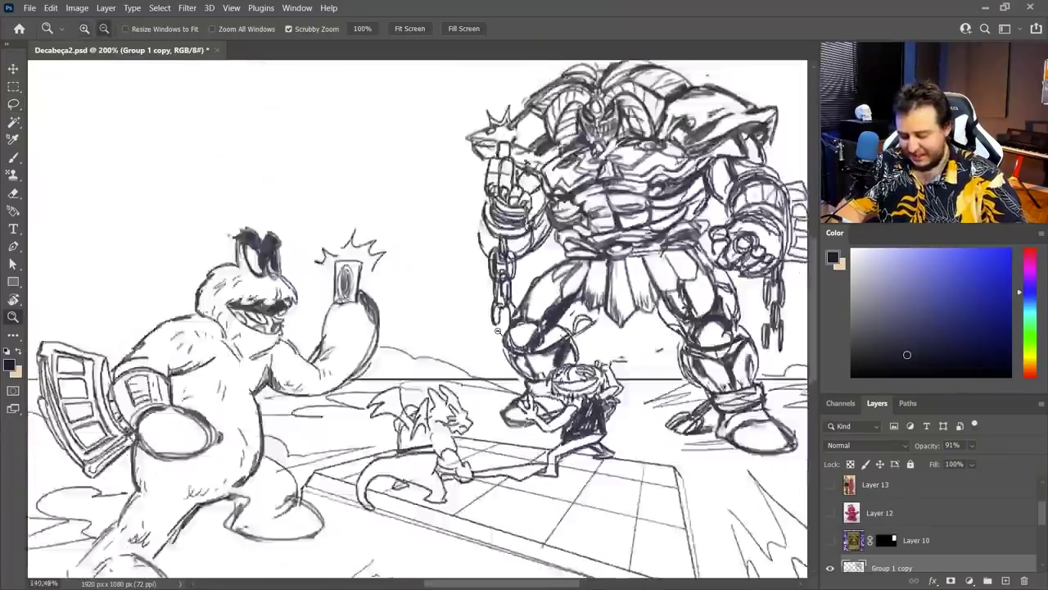
{"action": "scroll", "coordinate": [460, 317], "scroll_direction": "down", "scroll_amount": 2}
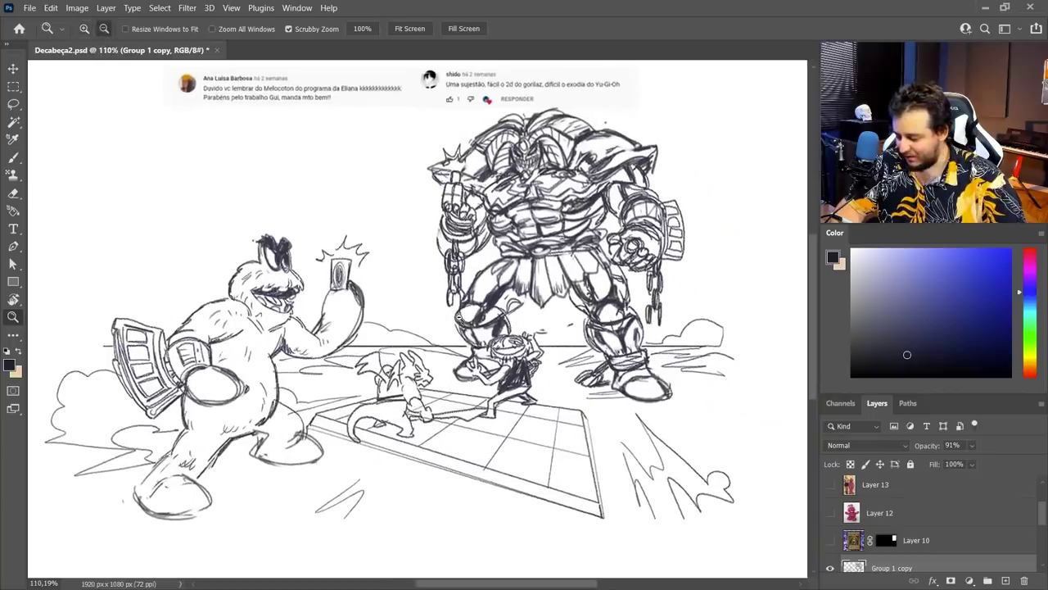